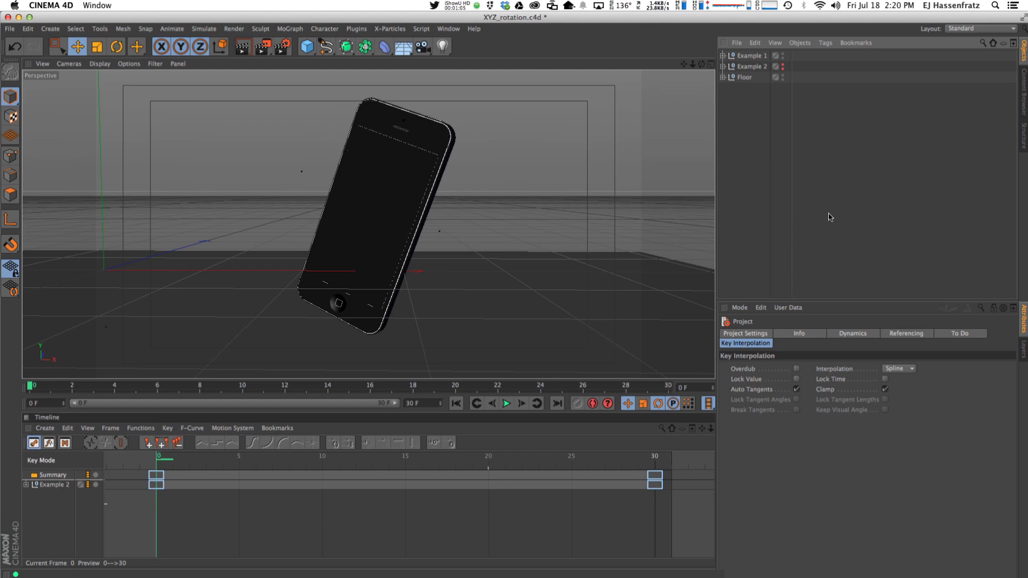
# Step: Select the Example 1 null, try rotating the phone, then undo the rotation
pyautogui.click(749, 56)
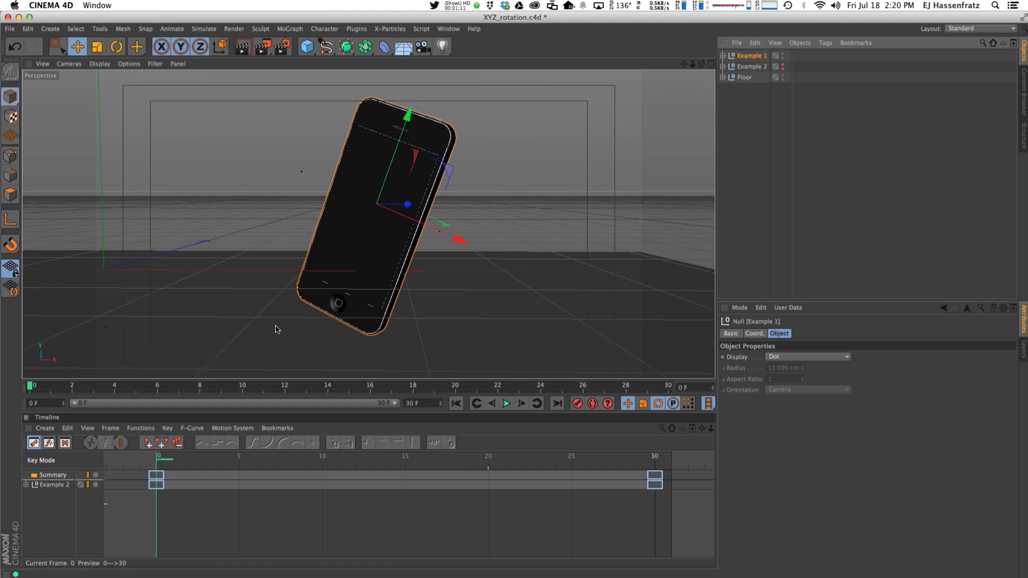
pyautogui.press('r')
pyautogui.moveTo(407, 225); pyautogui.dragTo(375, 225)
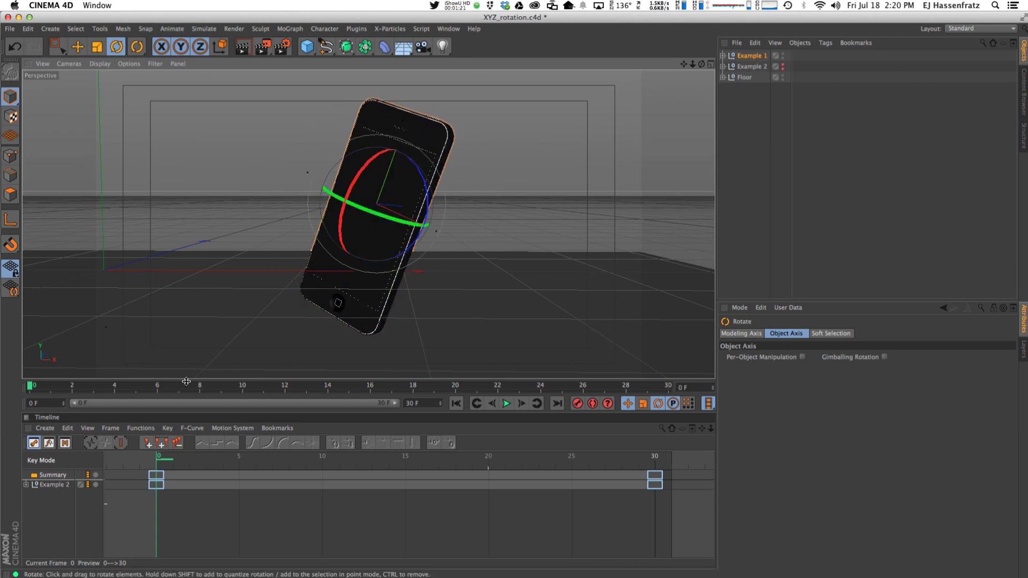
pyautogui.press('super+z')
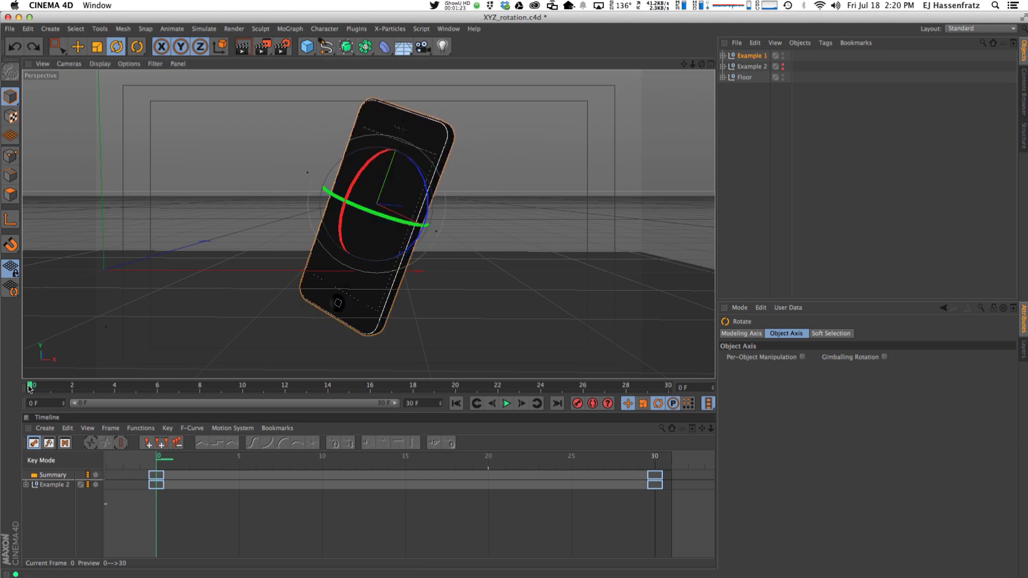
pyautogui.press('super+shift+z')
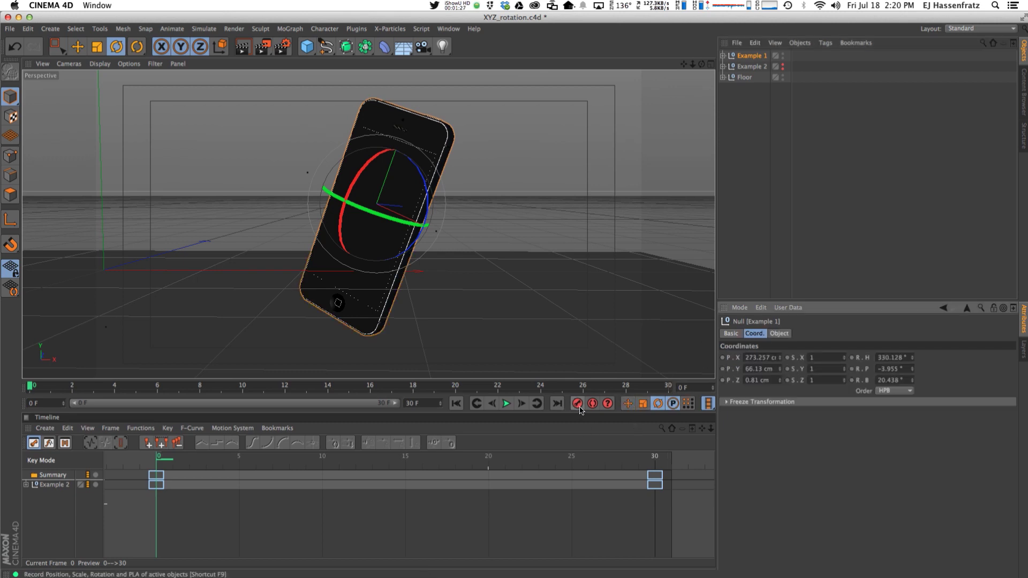
# Step: Key the phone's heading at frames 0 and 30 with a -360° turn, then play and stop it
pyautogui.click(577, 403)
pyautogui.click(668, 386)
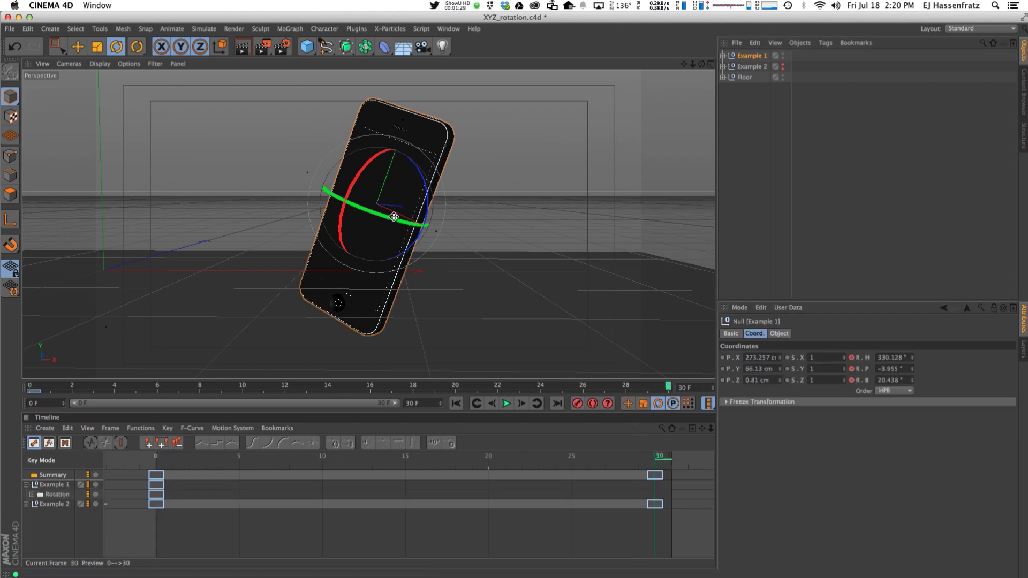
pyautogui.moveTo(394, 217); pyautogui.dragTo(514, 328)
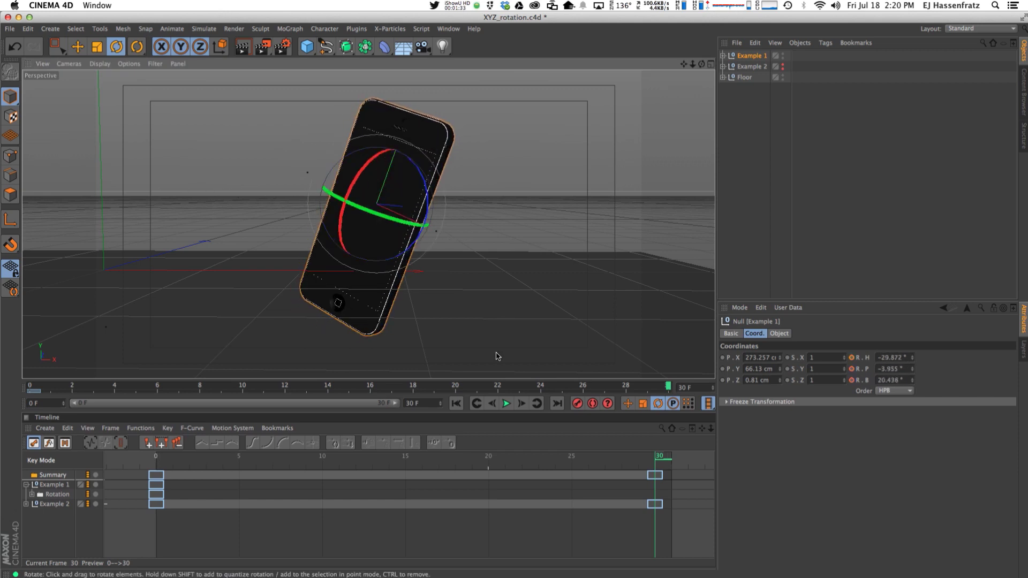
pyautogui.click(577, 406)
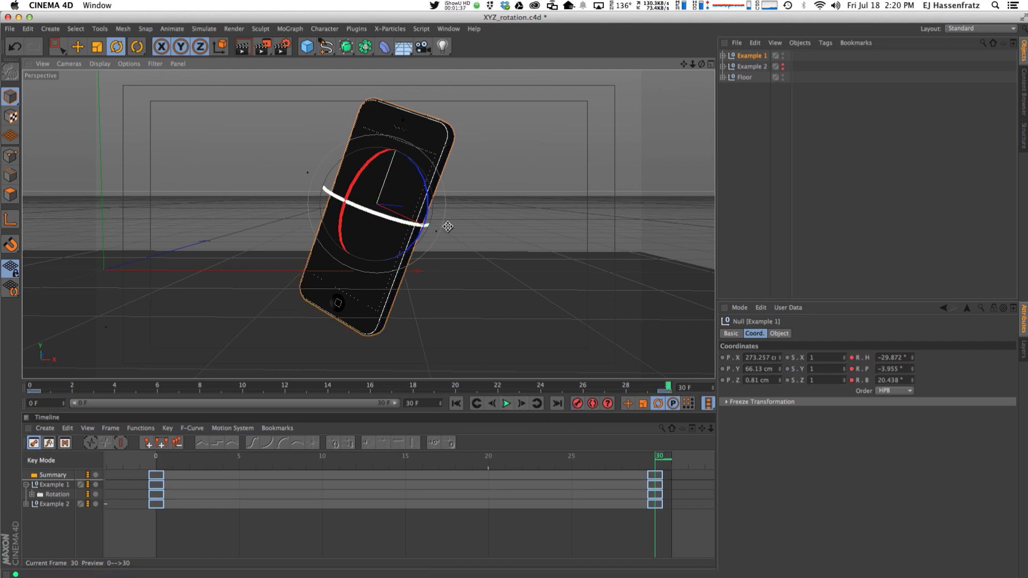
pyautogui.moveTo(448, 226); pyautogui.dragTo(420, 228)
pyautogui.click(506, 403)
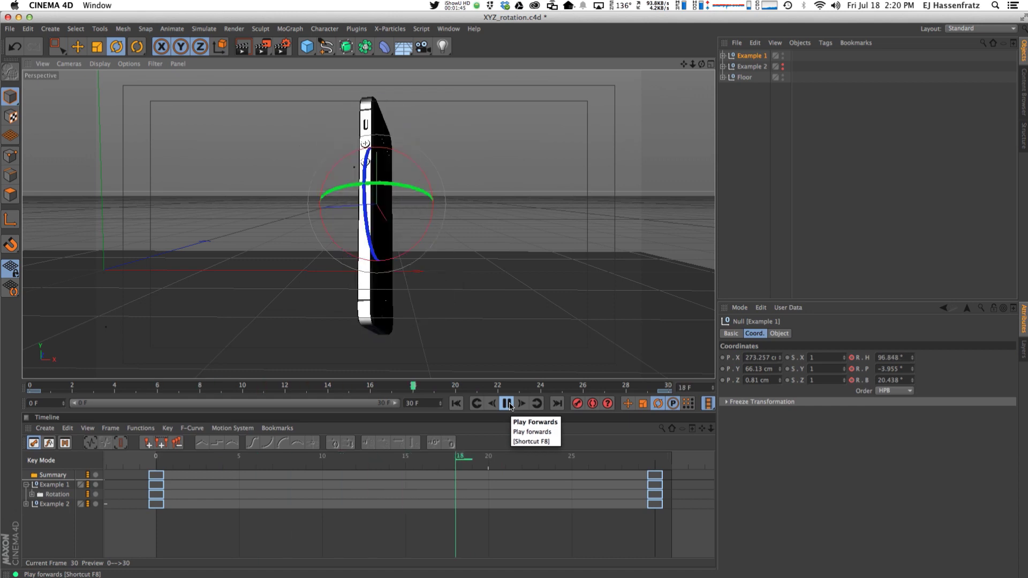
pyautogui.click(508, 404)
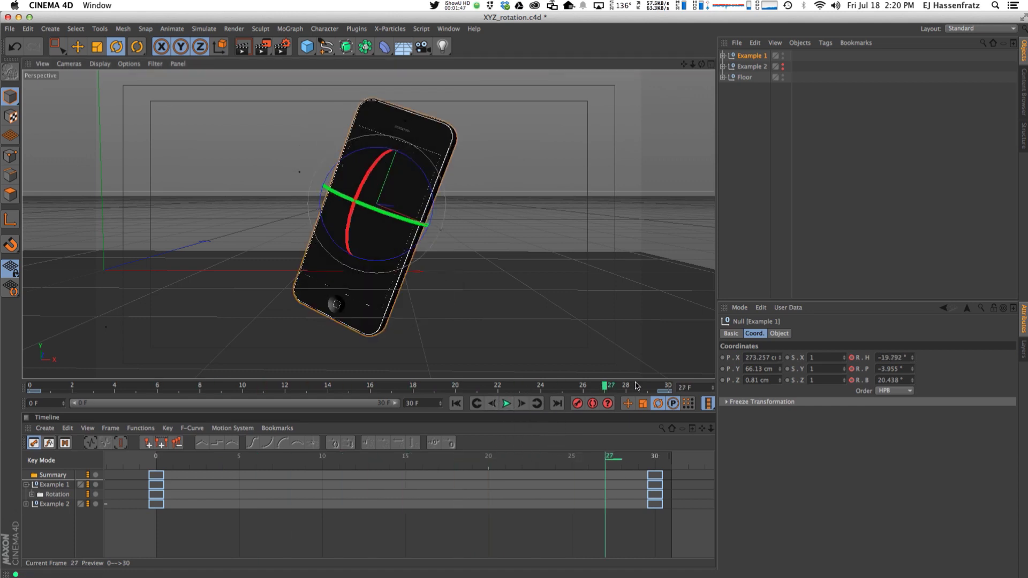
# Step: Return to frame 0 and delete Example 1's heading rotation animation track
pyautogui.click(30, 386)
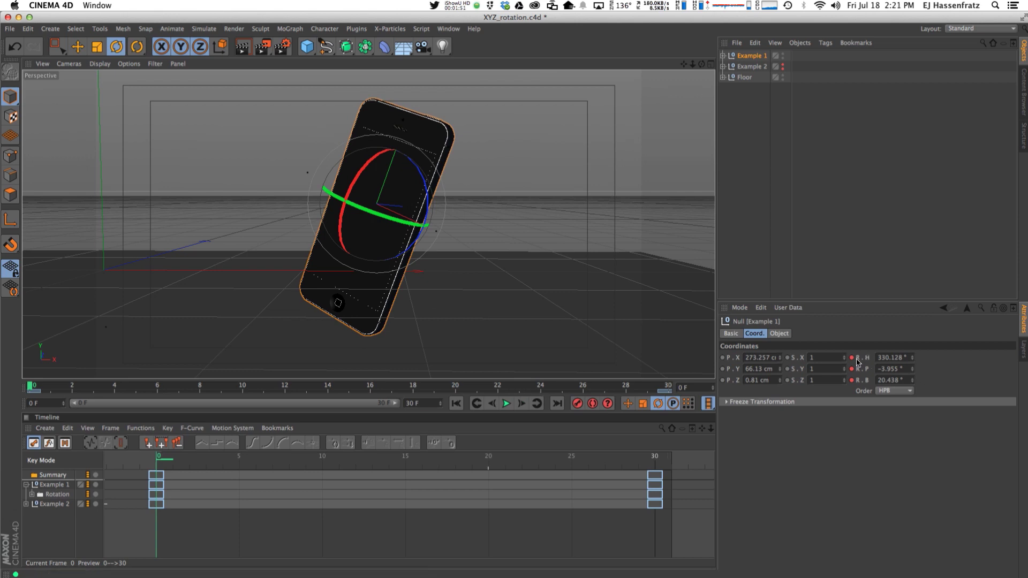
pyautogui.rightClick(857, 362)
pyautogui.moveTo(889, 360)
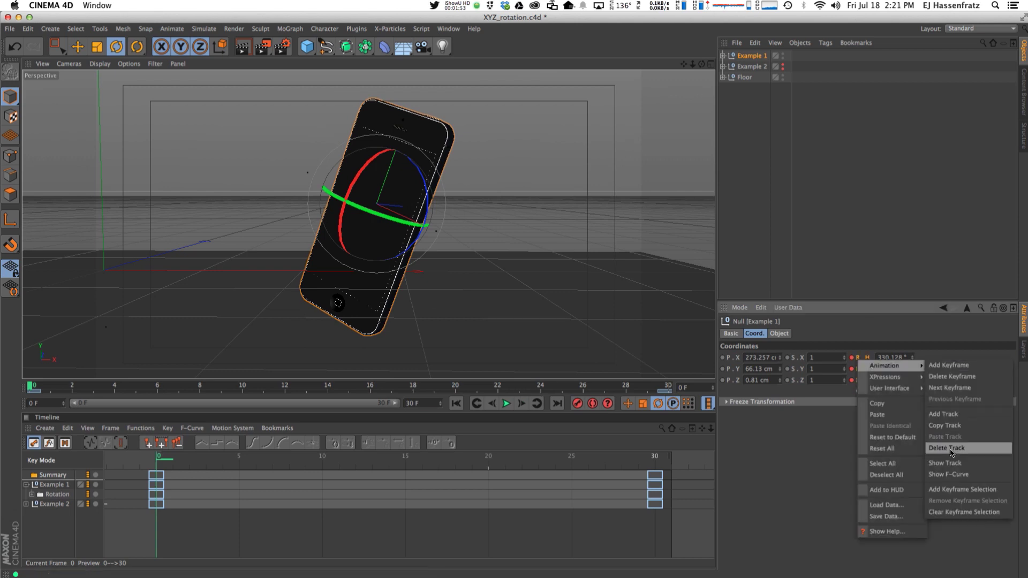
pyautogui.click(951, 449)
pyautogui.click(448, 29)
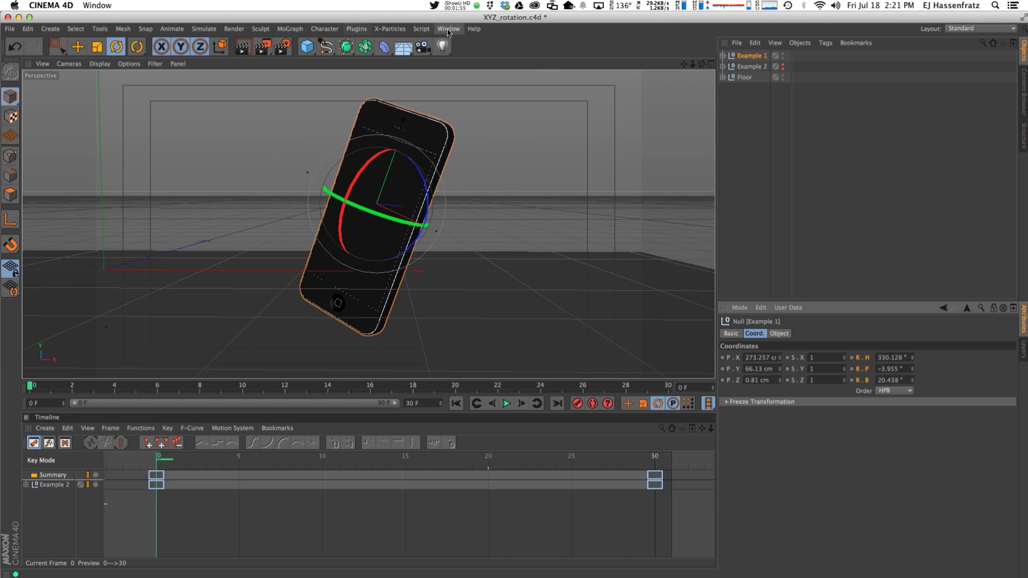
# Step: Switch to gimballing_animation.c4d and turn off Gimballing Rotation in the Rotate tool
pyautogui.click(457, 297)
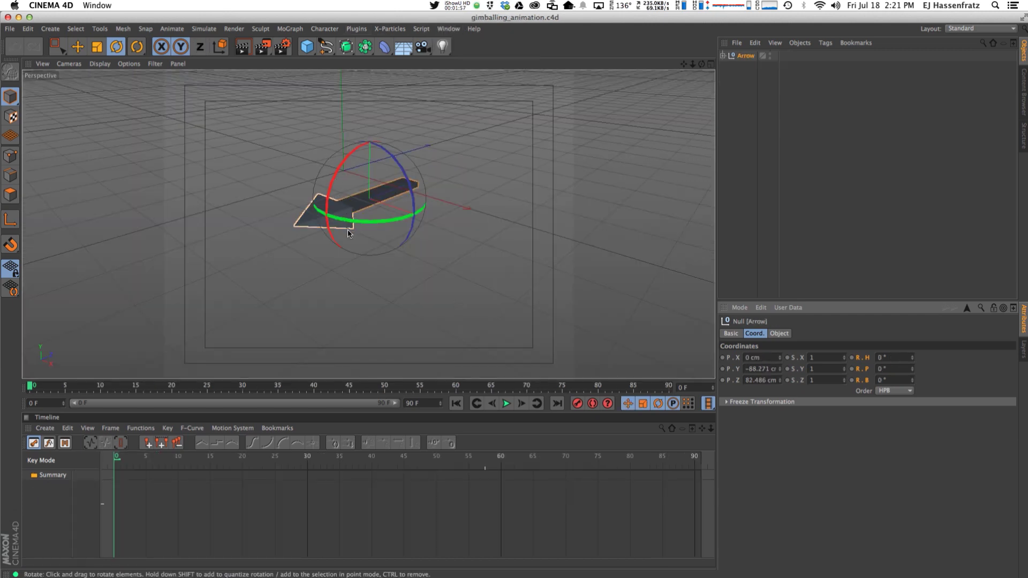
pyautogui.scroll(3, 395, 205)
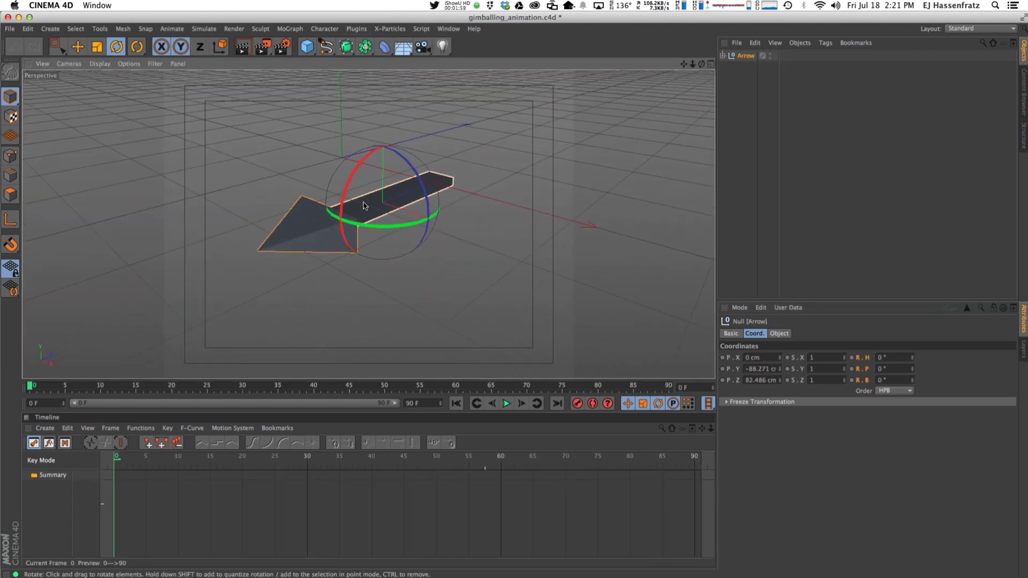
pyautogui.click(747, 166)
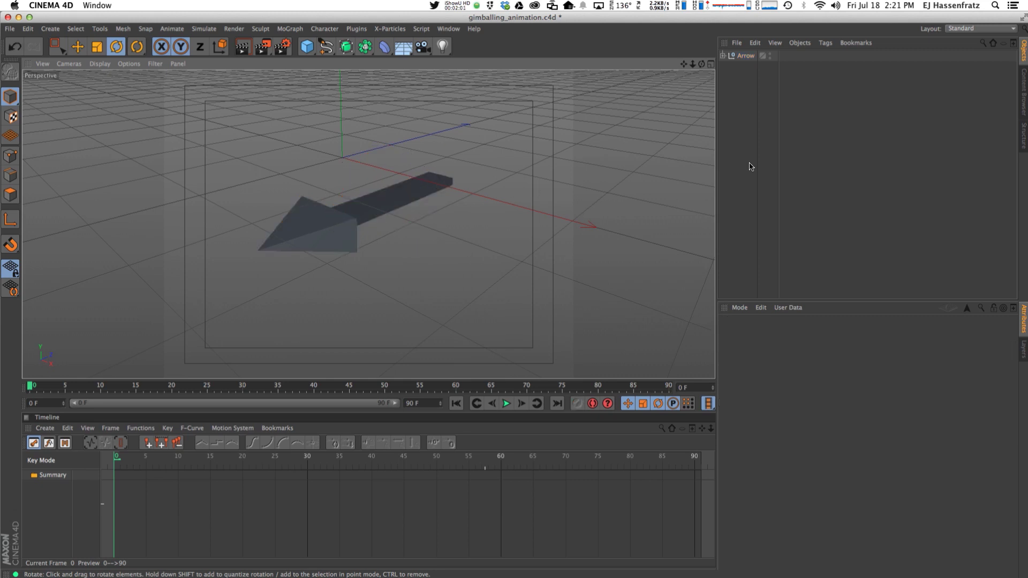
pyautogui.click(116, 47)
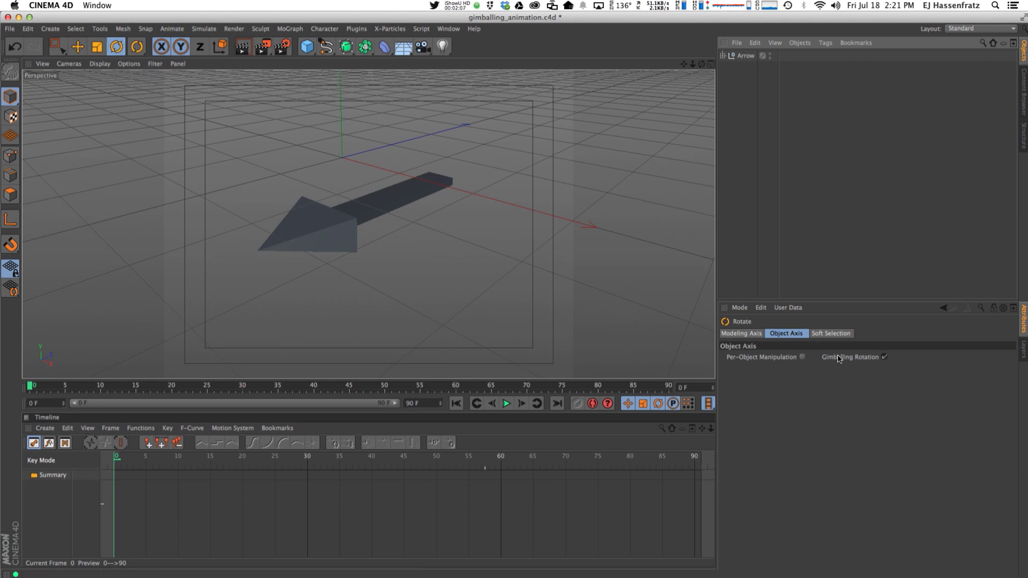
pyautogui.click(885, 357)
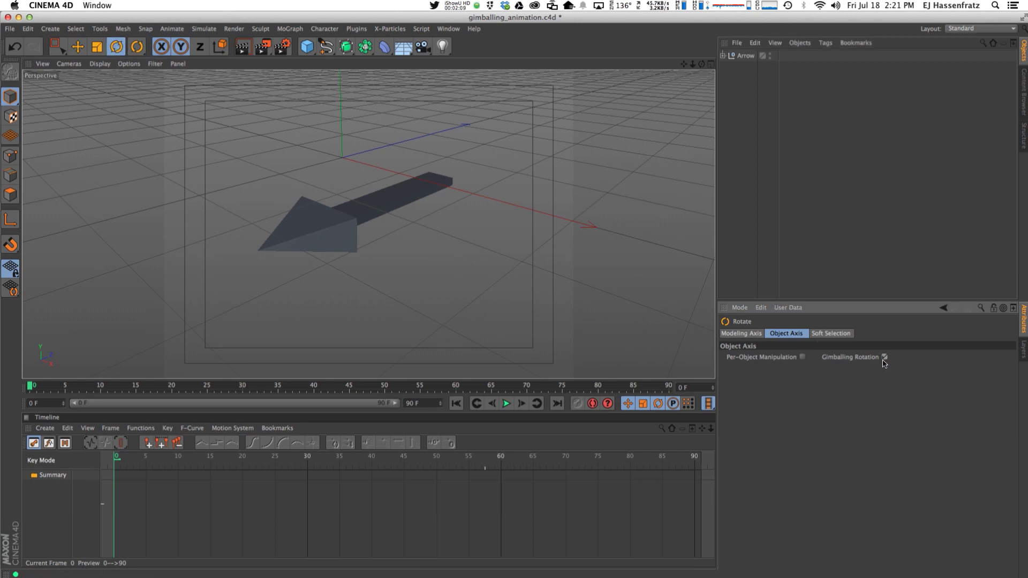
# Step: Select the Arrow and pitch it to -90° so it points straight up
pyautogui.click(348, 230)
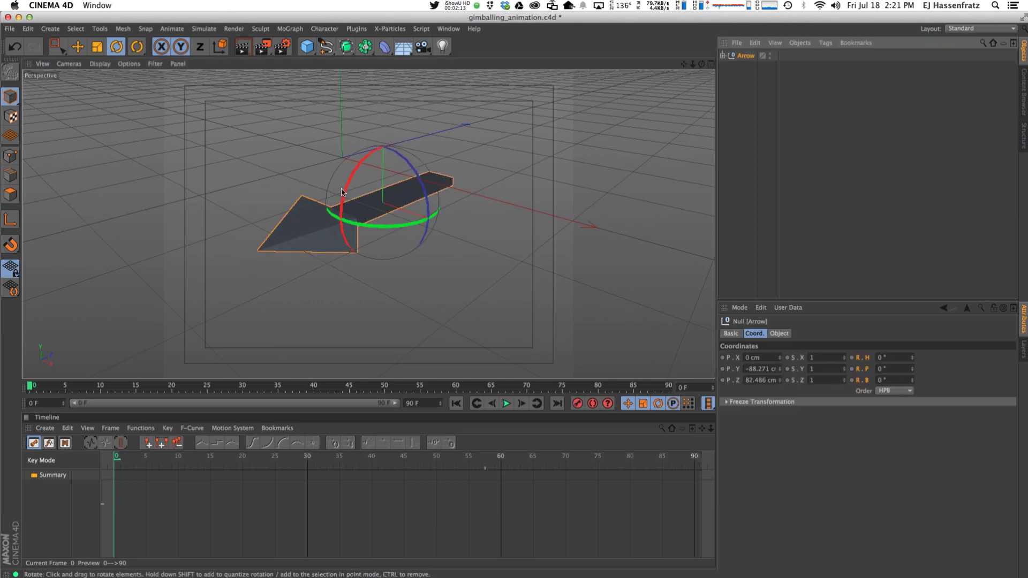
pyautogui.moveTo(346, 186); pyautogui.dragTo(407, 138)
pyautogui.keyDown('alt'); pyautogui.moveTo(401, 188); pyautogui.dragTo(378, 291, button='middle'); pyautogui.keyUp('alt')
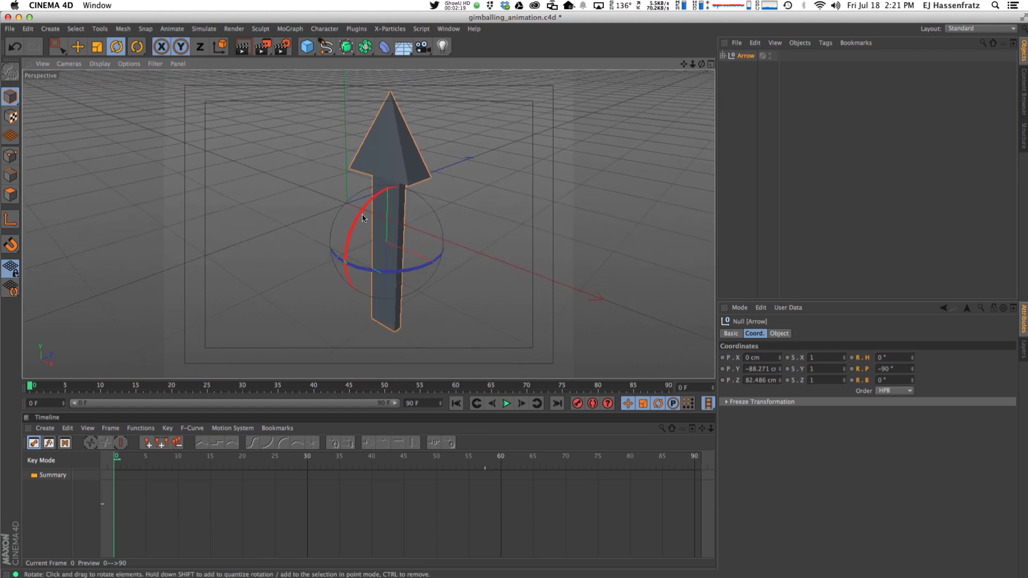
pyautogui.moveTo(361, 214); pyautogui.dragTo(362, 248)
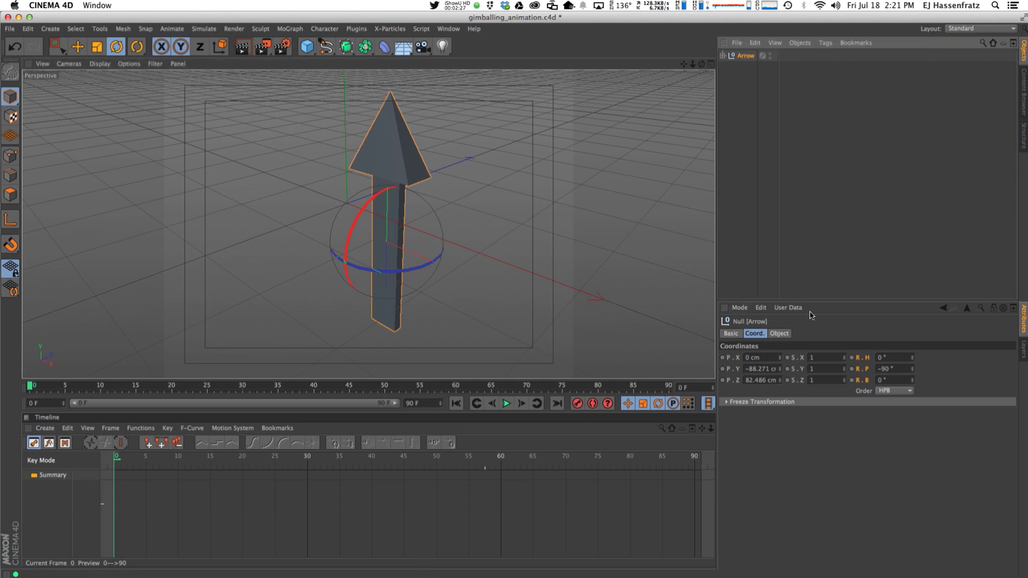
# Step: Toggle the Rotate tool's Gimballing Rotation option on and off several times
pyautogui.click(117, 46)
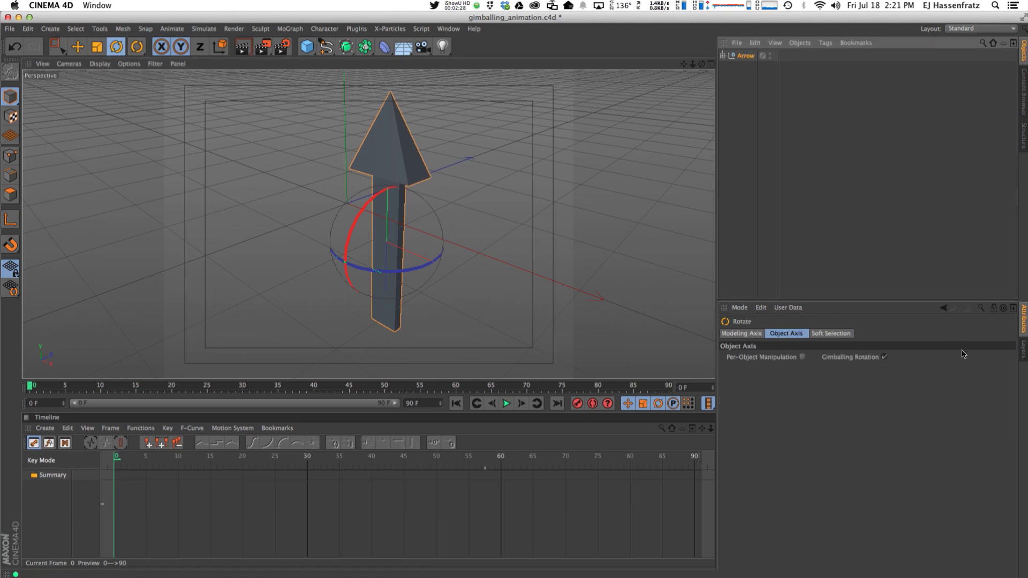
pyautogui.click(885, 357)
pyautogui.click(885, 357)
pyautogui.click(884, 357)
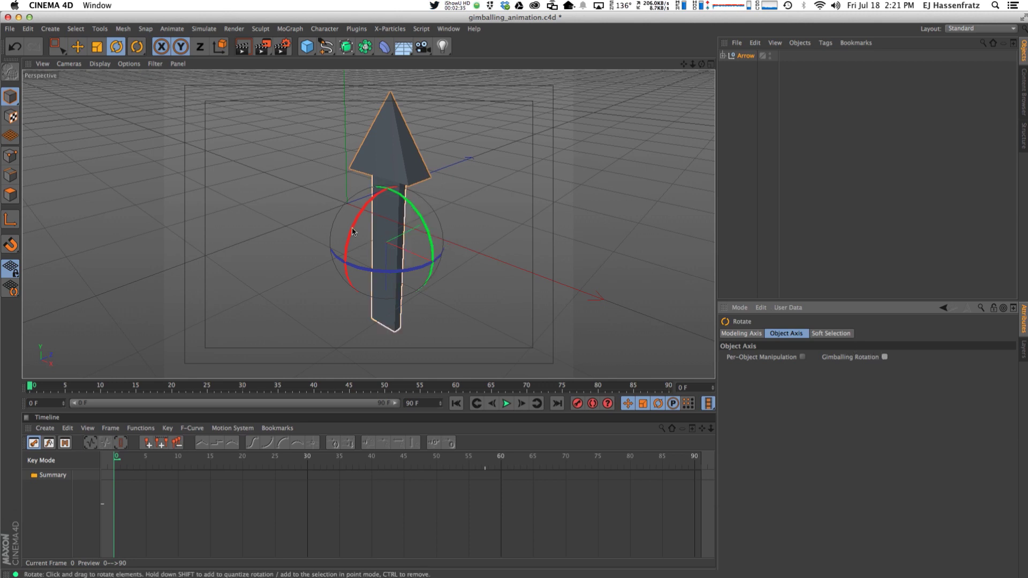
pyautogui.click(885, 357)
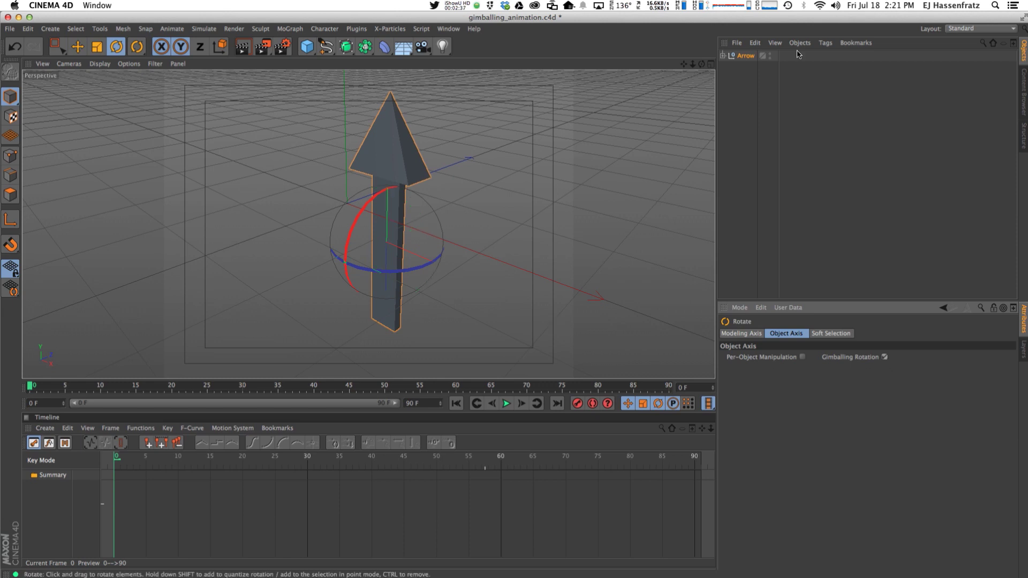
# Step: Rotate the Arrow to heading 45.599°, pitch -87.032° and bank 32.634°
pyautogui.click(746, 56)
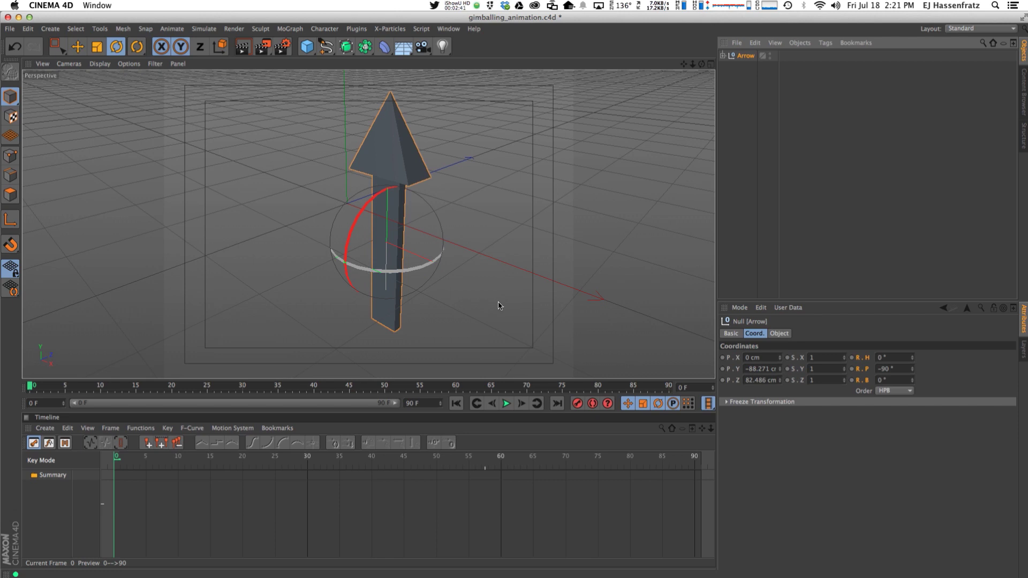
pyautogui.moveTo(912, 358); pyautogui.dragTo(914, 384)
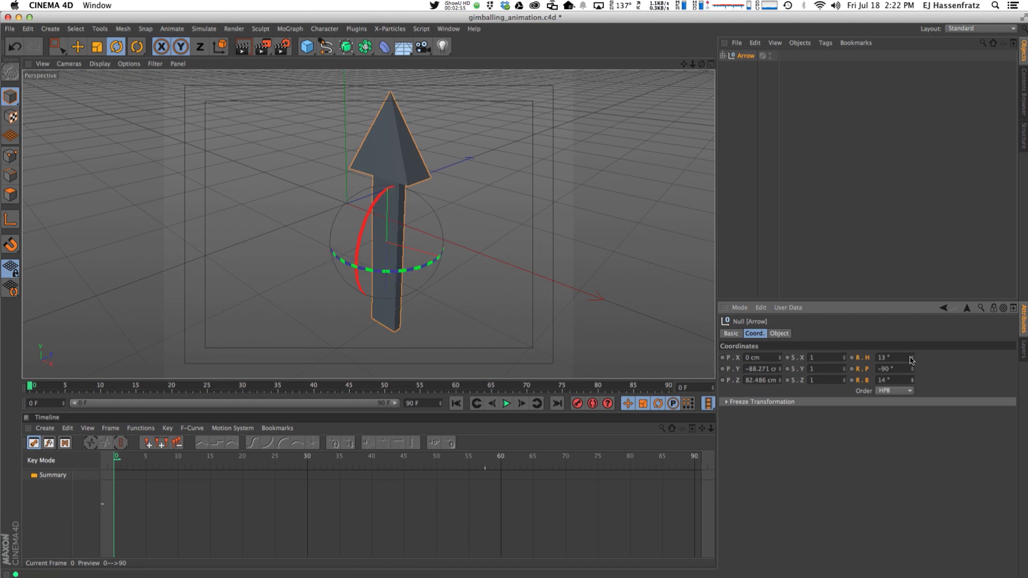
pyautogui.moveTo(911, 360); pyautogui.dragTo(913, 389)
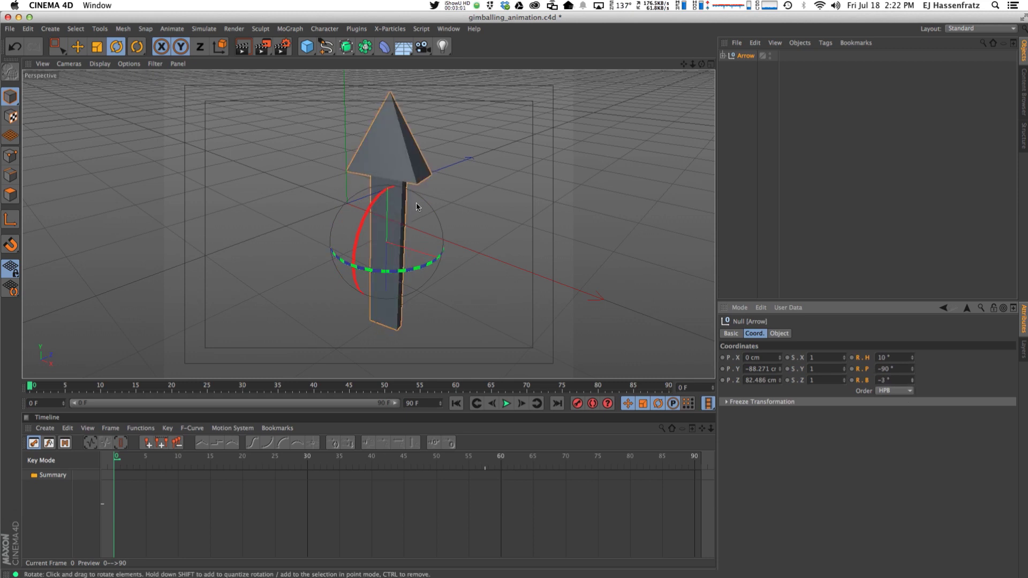
pyautogui.moveTo(416, 207); pyautogui.dragTo(440, 208)
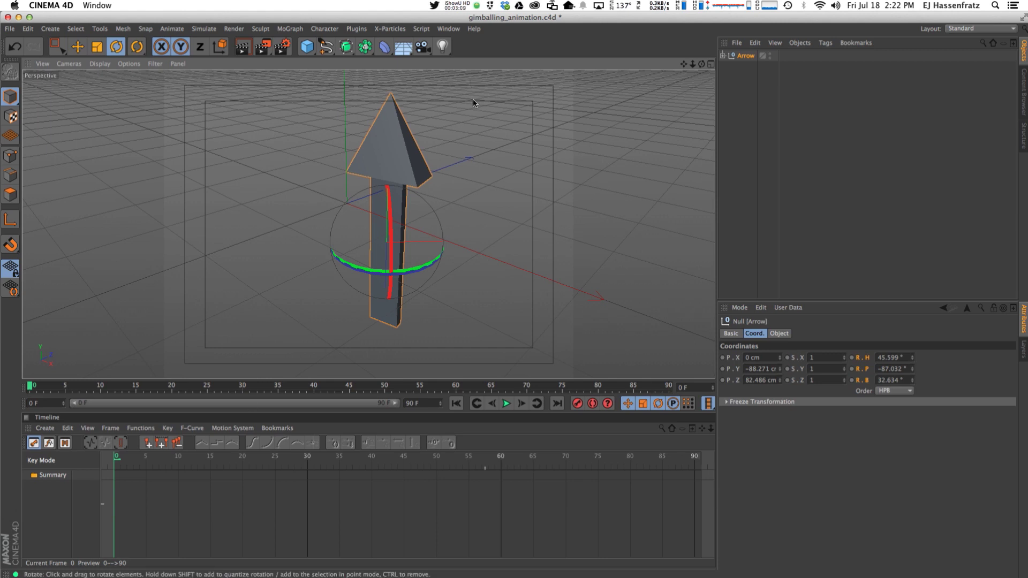
pyautogui.click(448, 28)
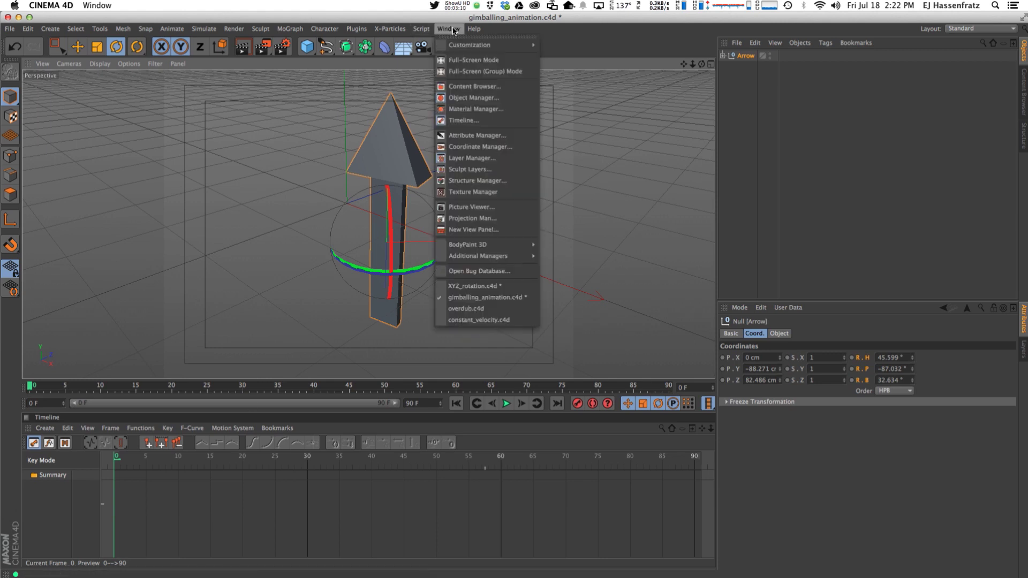
# Step: Switch to XYZ_rotation.c4d and change Example 1's rotation order from HPB to YXZ
pyautogui.click(470, 287)
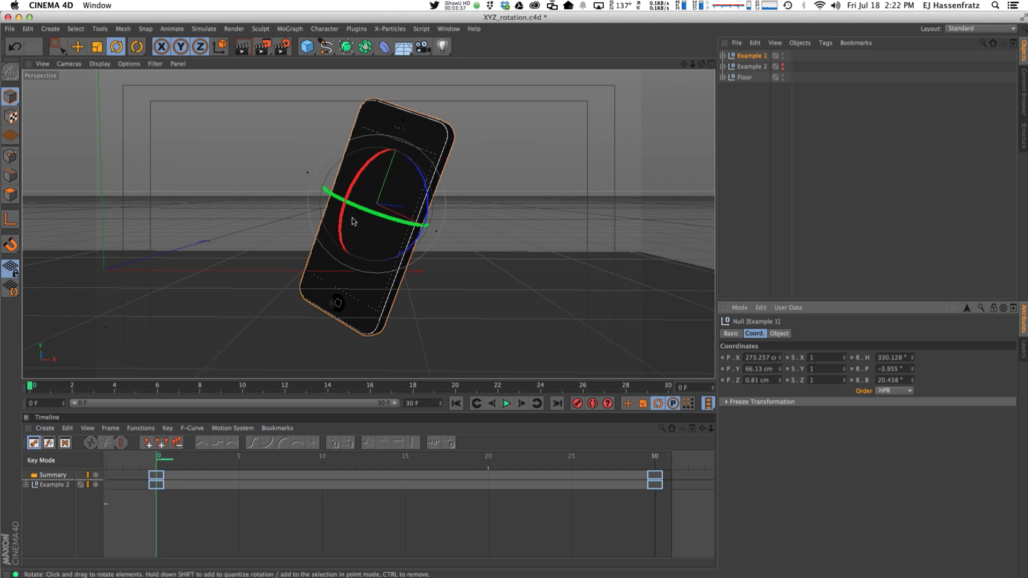
pyautogui.click(876, 400)
pyautogui.click(881, 401)
pyautogui.click(892, 391)
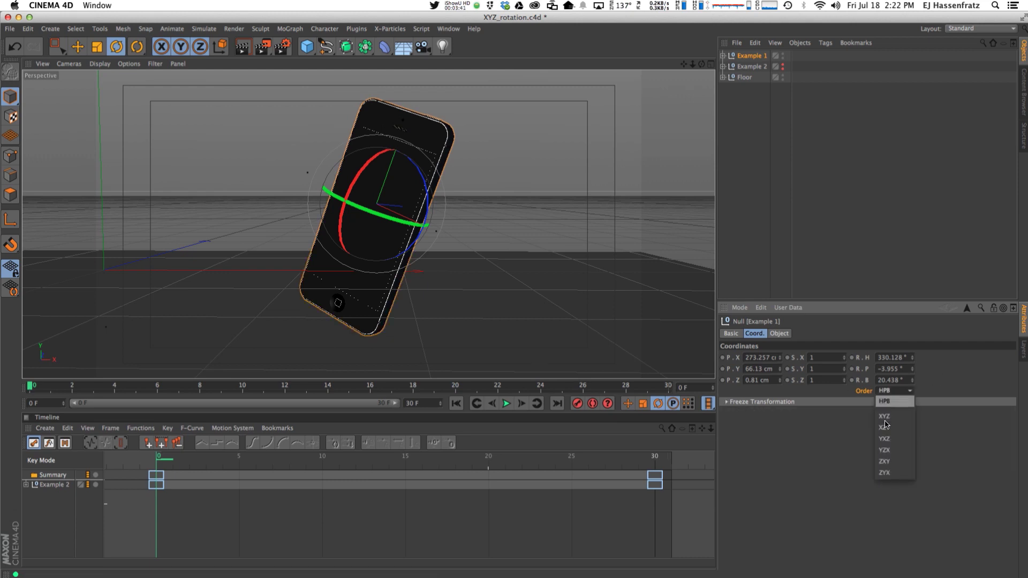
pyautogui.click(897, 492)
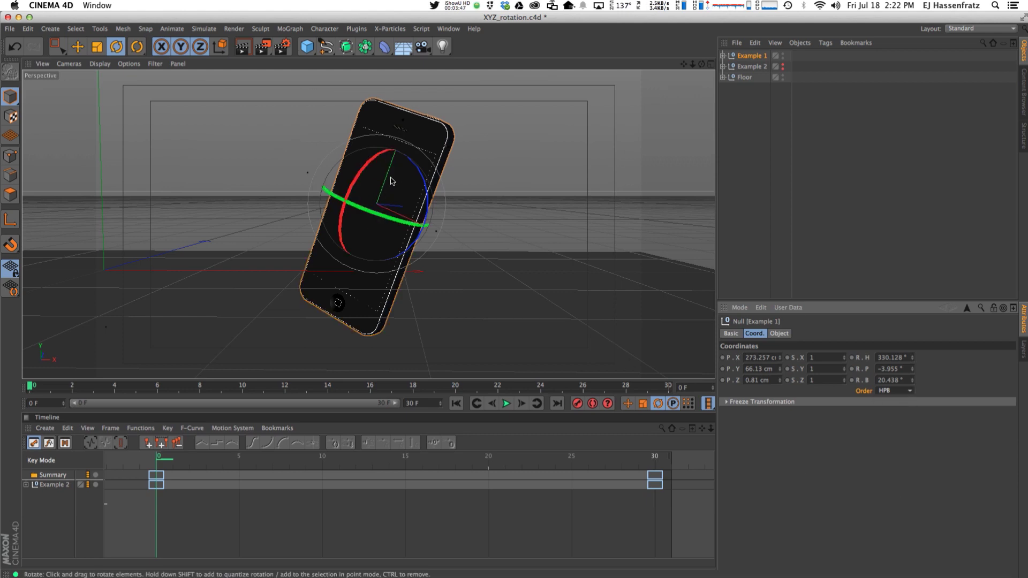
pyautogui.click(891, 391)
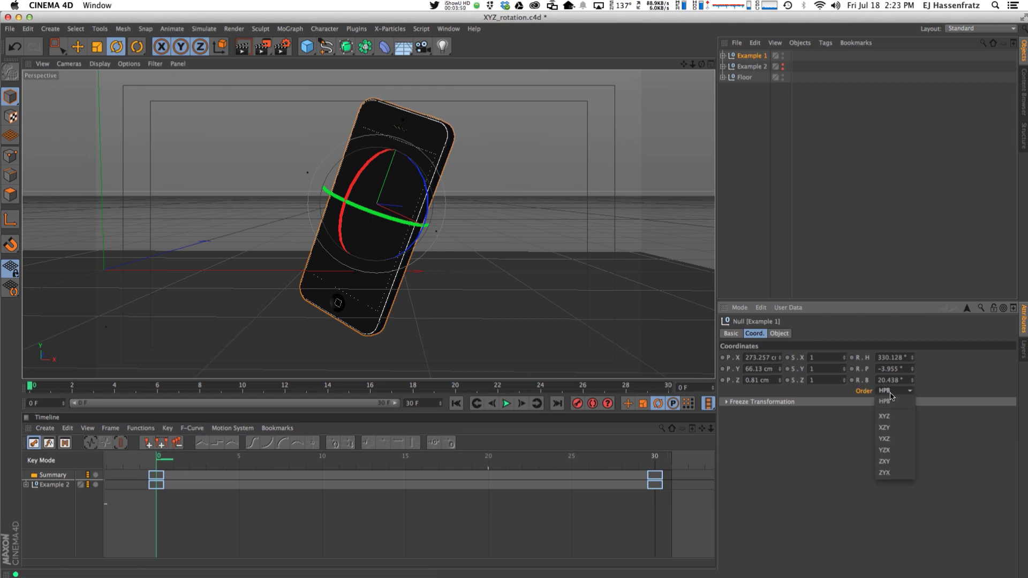
pyautogui.click(888, 440)
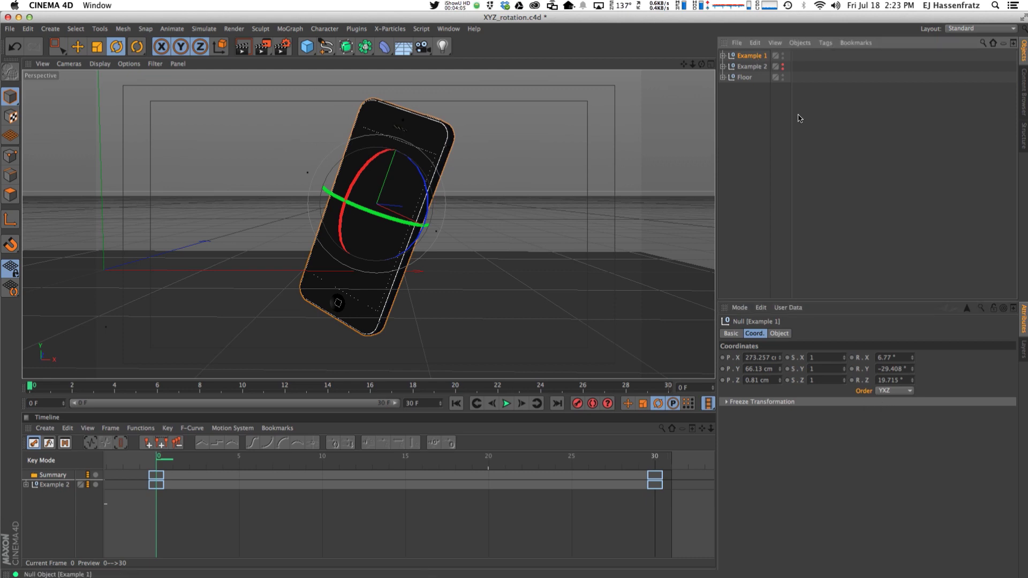
# Step: Key Example 1's R.Y at -29.408° on frame 0 and 330.592° on frame 30, then play it
pyautogui.moveTo(913, 371); pyautogui.dragTo(912, 371)
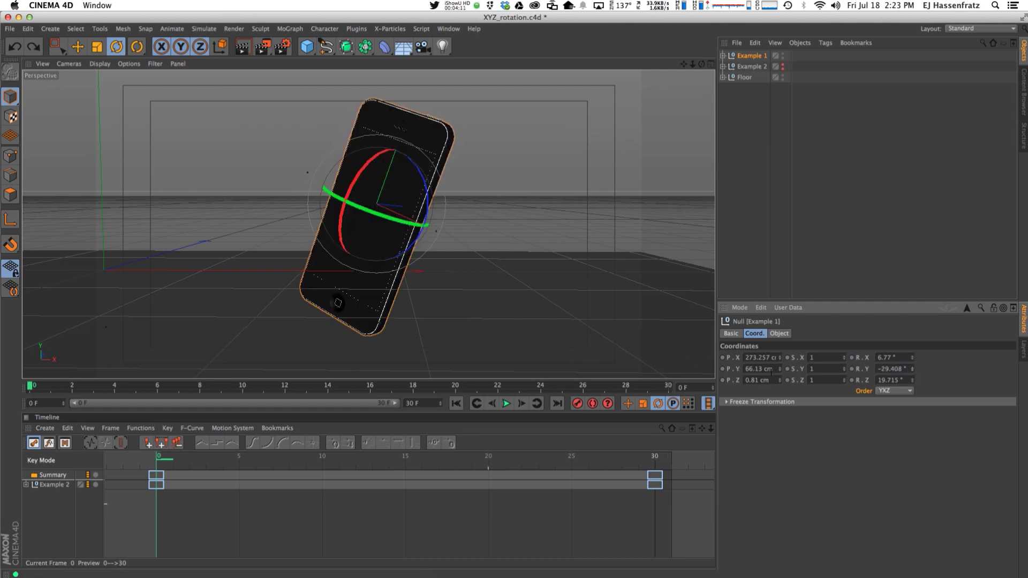
pyautogui.press('super+z')
pyautogui.click(852, 370)
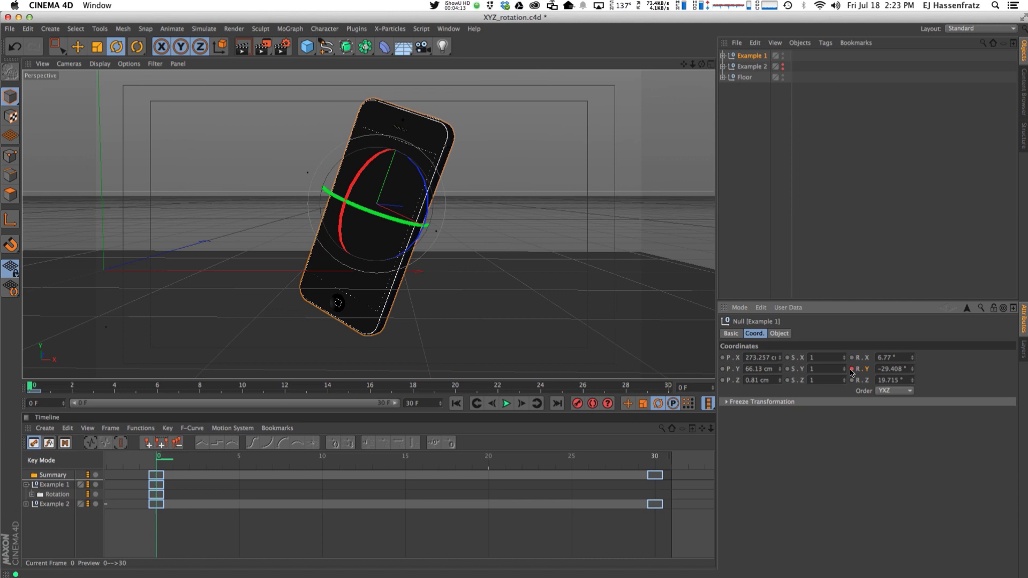
pyautogui.click(668, 385)
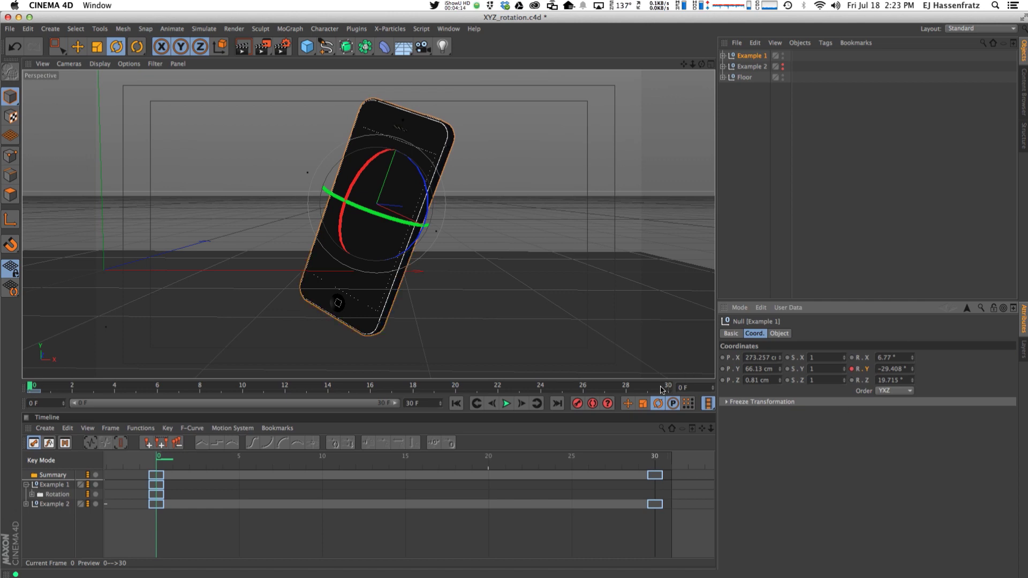
pyautogui.click(894, 368)
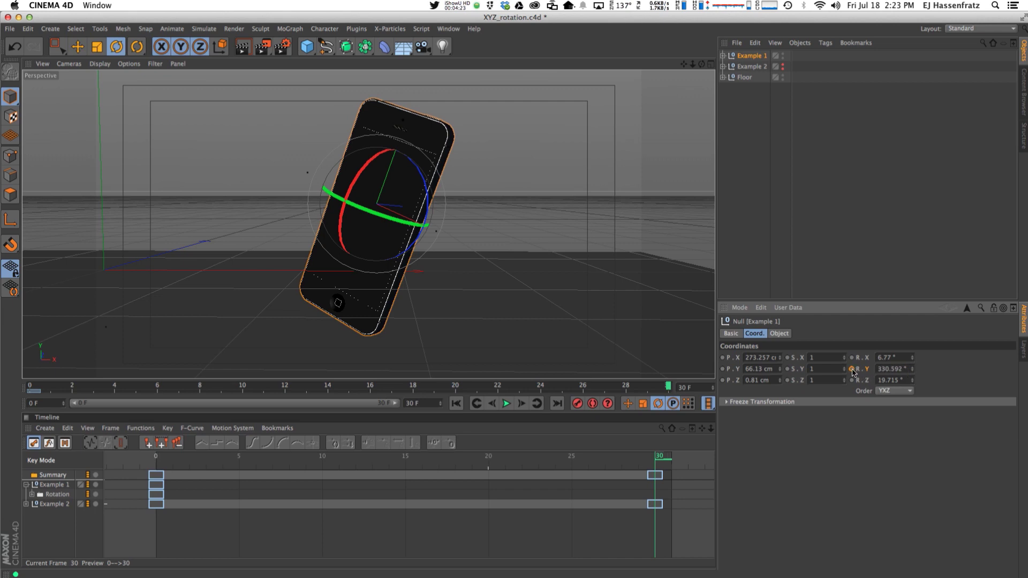
pyautogui.click(852, 369)
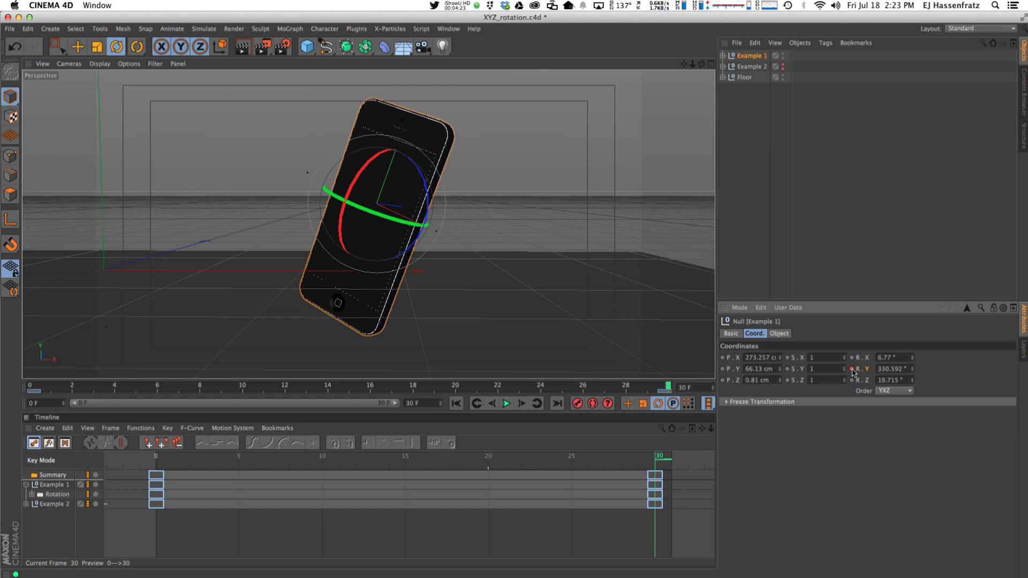
pyautogui.click(507, 404)
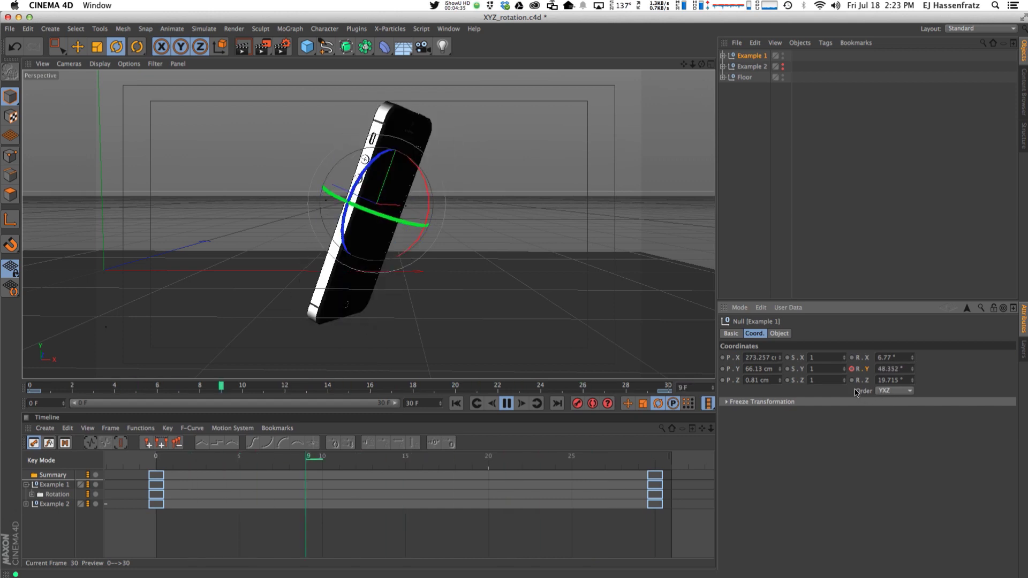
pyautogui.click(888, 392)
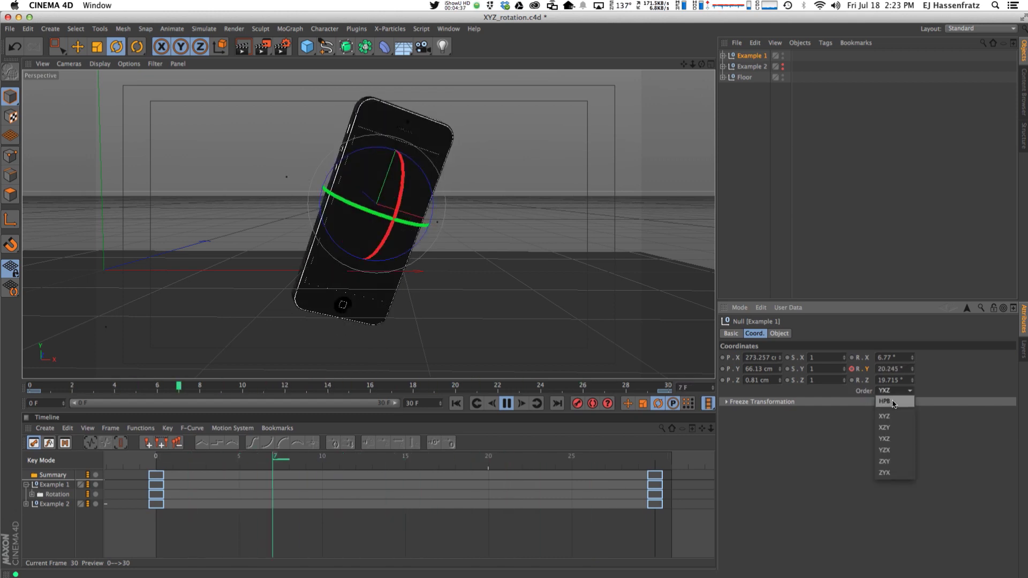
pyautogui.click(895, 439)
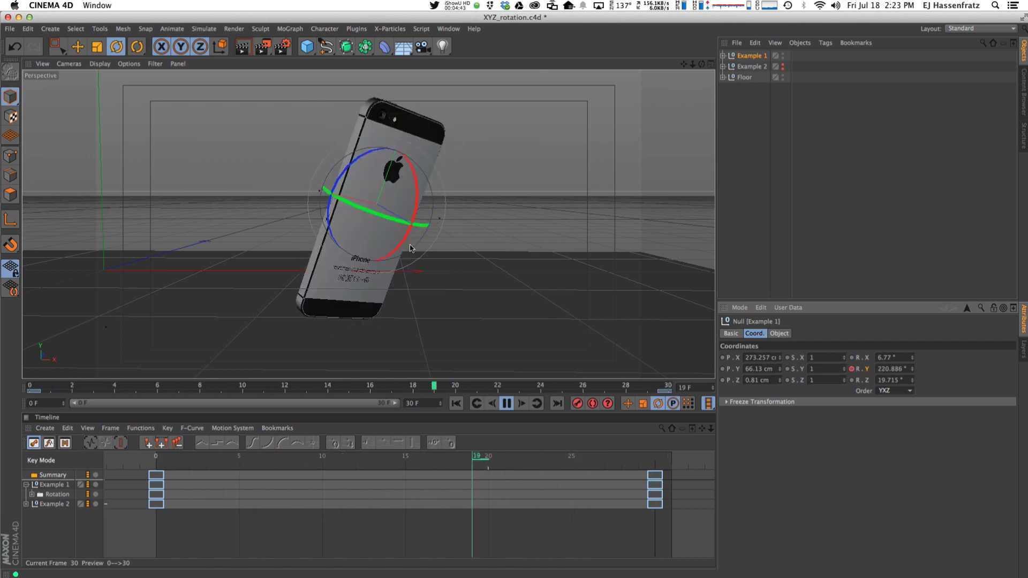
# Step: At frame 0, turn the phone edge-on, select Example 2 and play its rotation
pyautogui.press('F8')
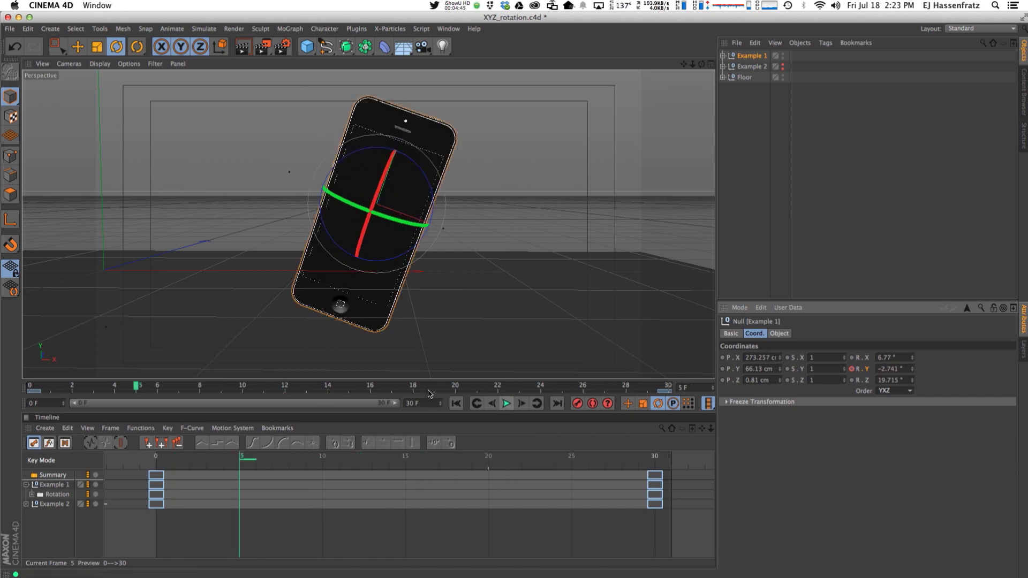
pyautogui.click(31, 386)
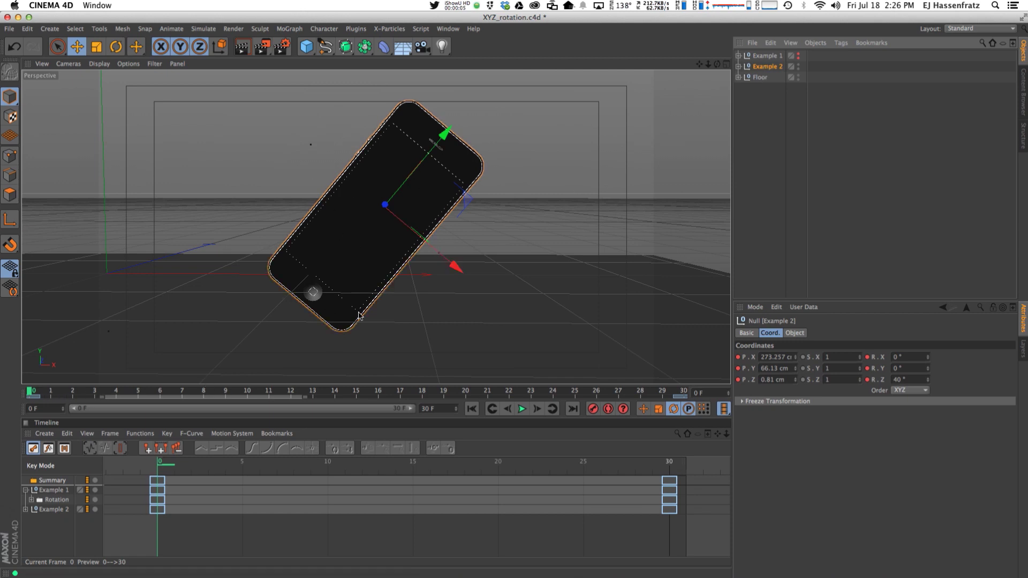
pyautogui.press('r')
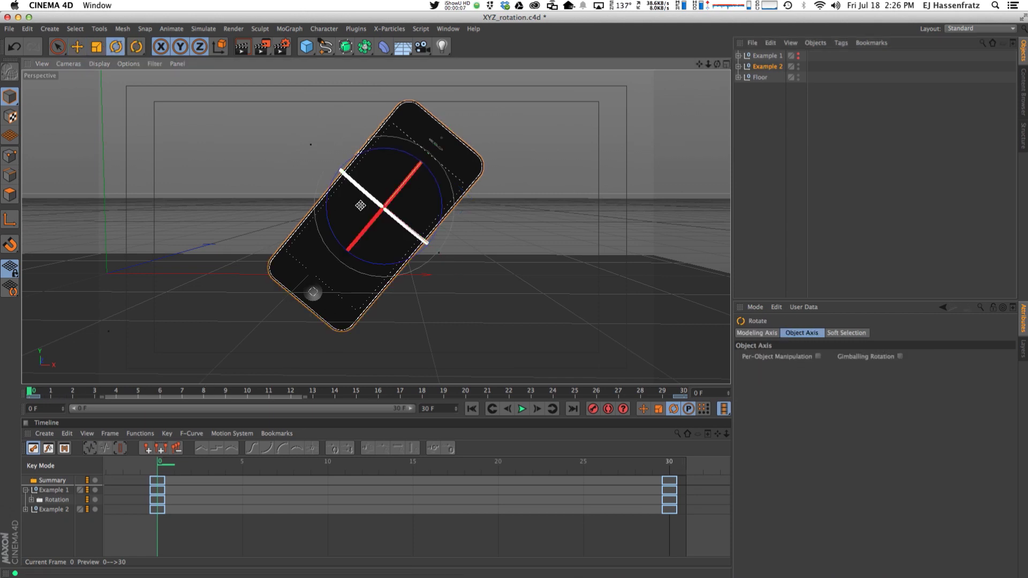
pyautogui.moveTo(360, 206); pyautogui.dragTo(318, 273)
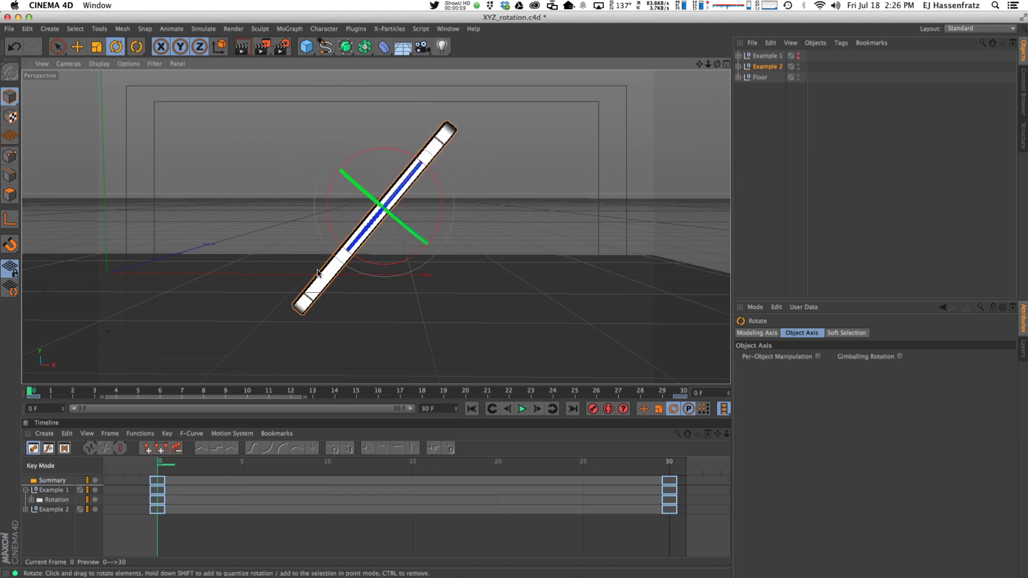
pyautogui.click(779, 68)
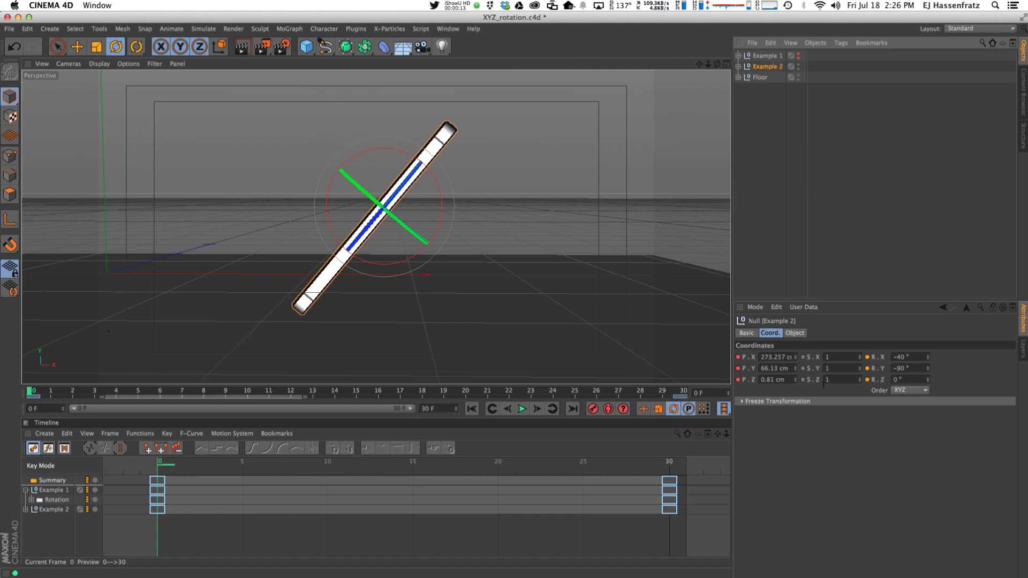
pyautogui.click(522, 409)
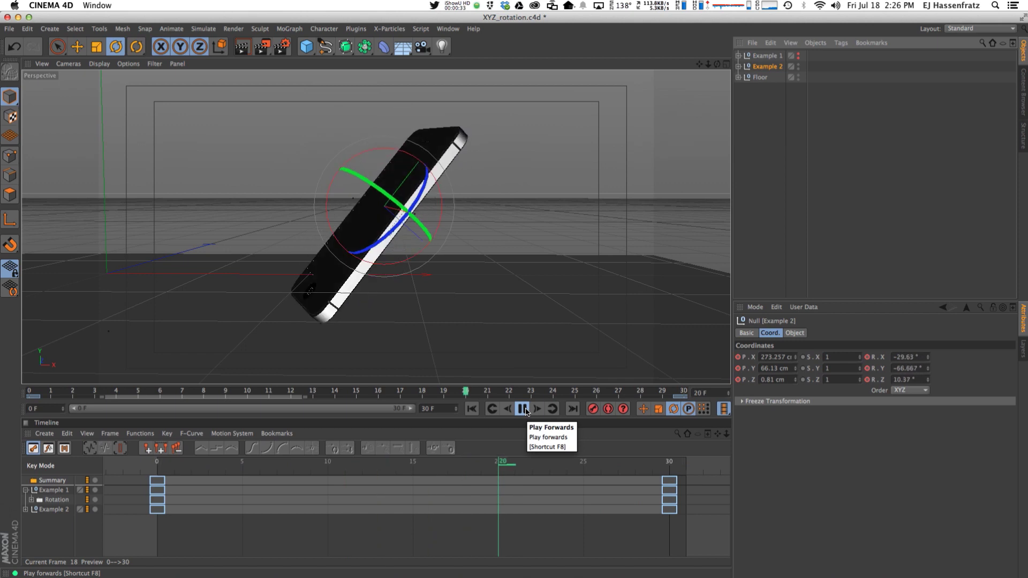
# Step: Add a Quaternion tag to Example 2 from its Character Tags menu
pyautogui.rightClick(764, 67)
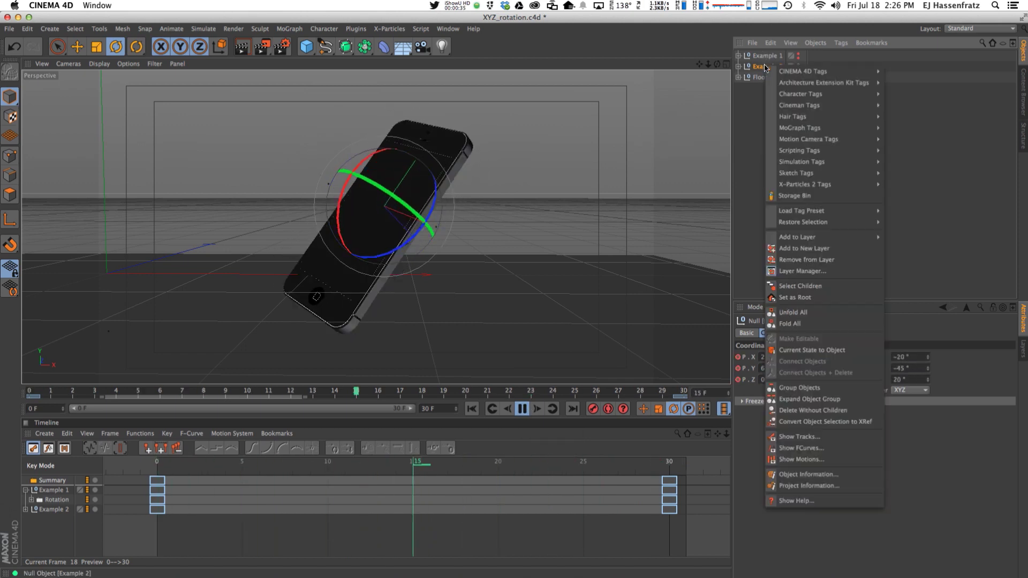
pyautogui.moveTo(806, 92)
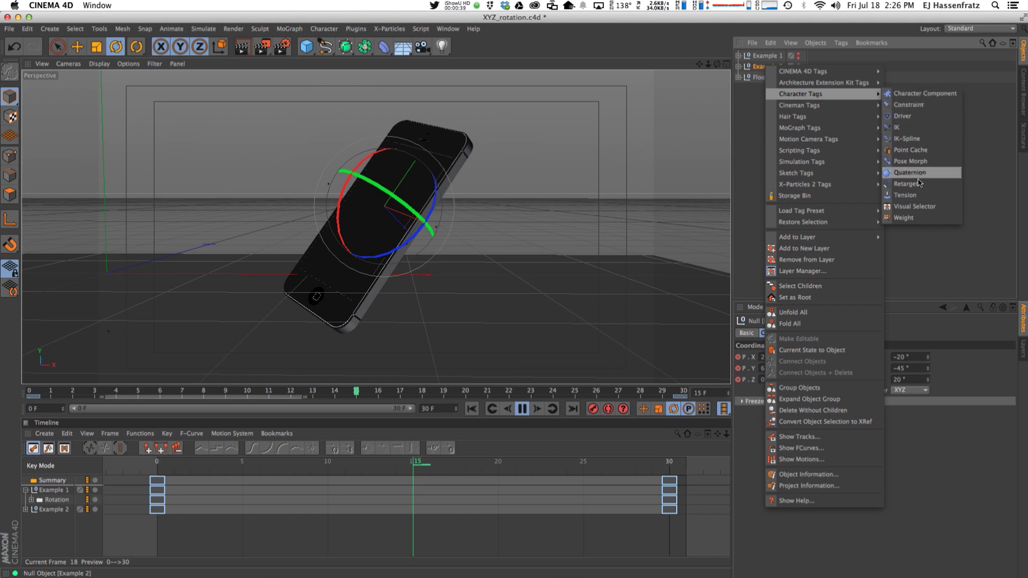
pyautogui.click(934, 177)
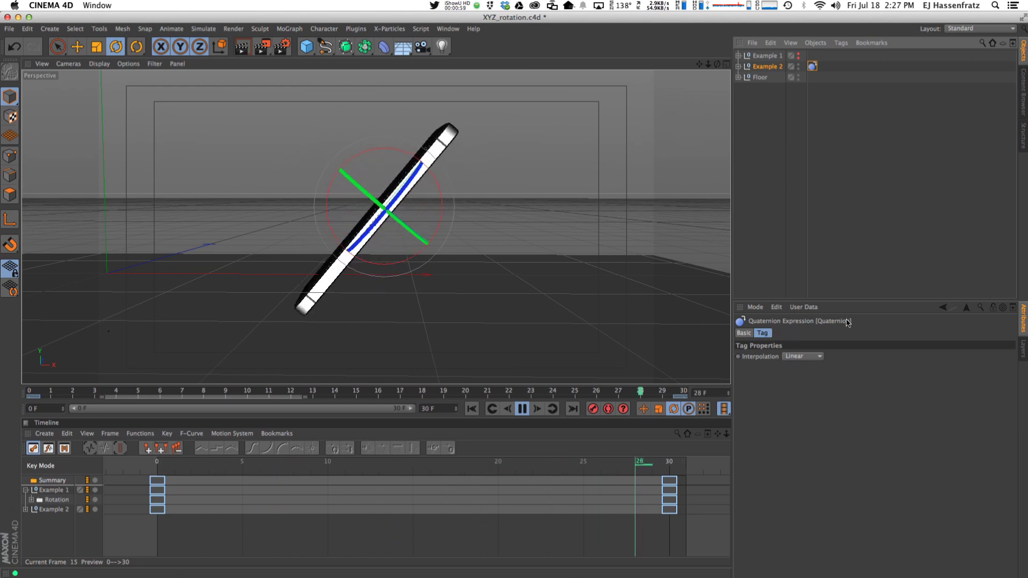
# Step: Set Example 1's rotation order to XYZ, undo back to YXZ, and stop playback
pyautogui.press('Up')
pyautogui.click(909, 390)
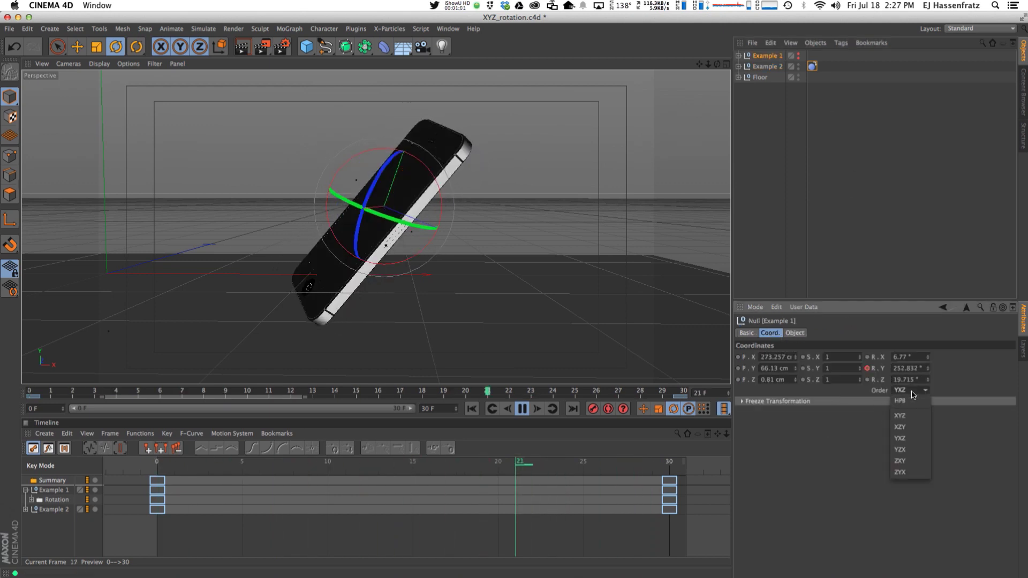
pyautogui.click(900, 415)
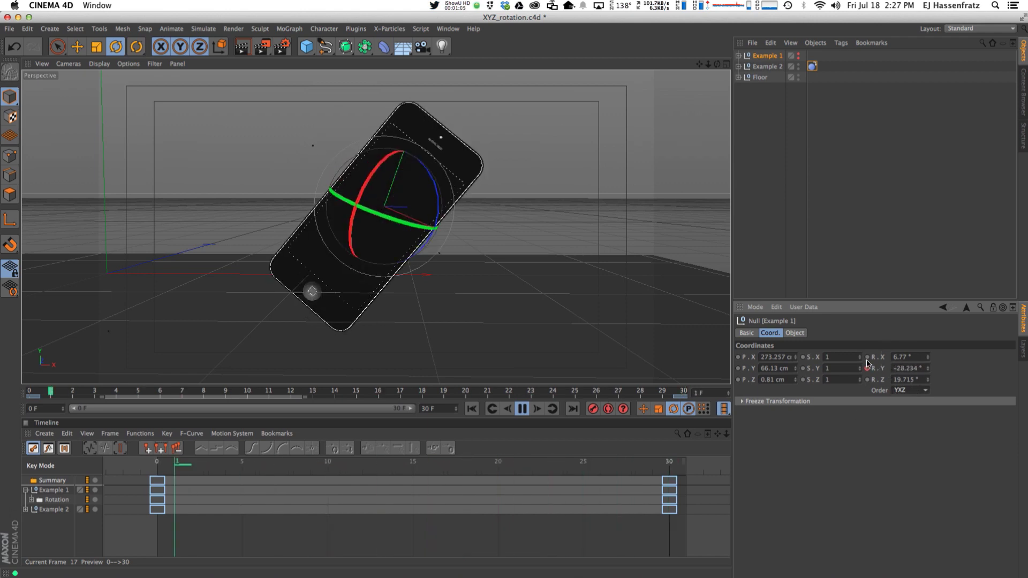
pyautogui.press('super+z')
pyautogui.click(517, 412)
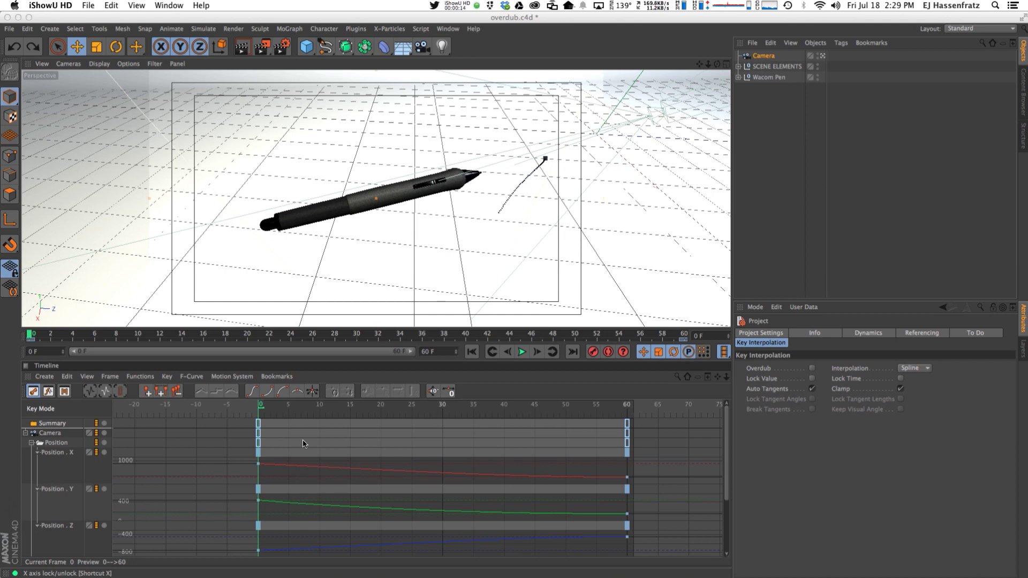
# Step: Play the overdub camera animation, inspect the first Position.X key, then stop at frame 0
pyautogui.click(521, 353)
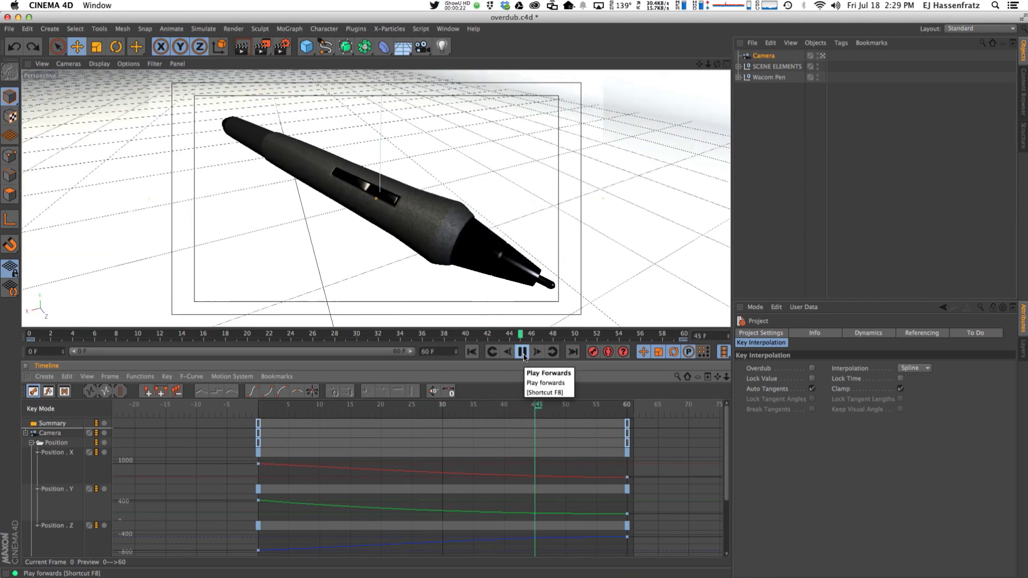
pyautogui.click(360, 471)
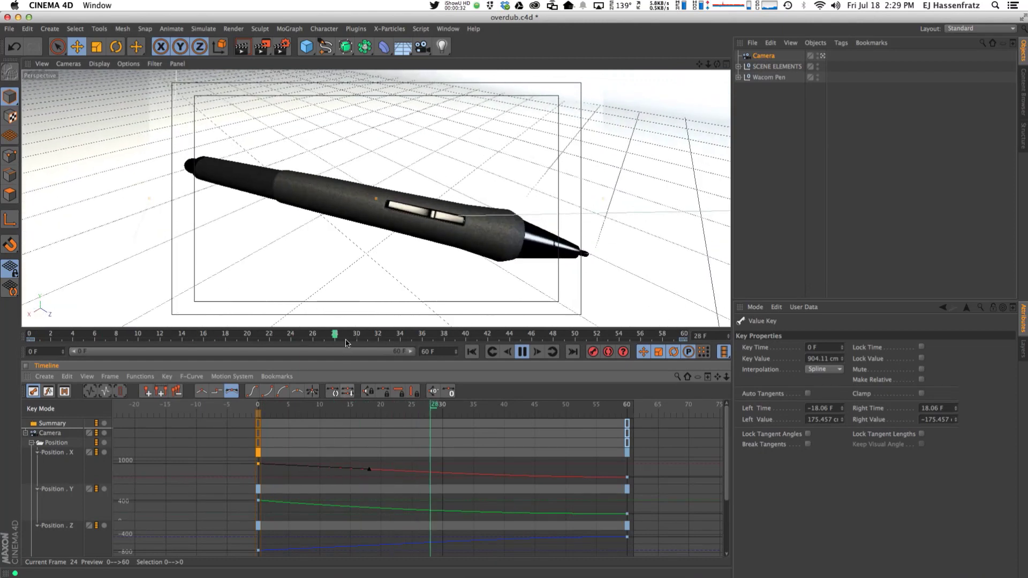
pyautogui.moveTo(726, 419)
pyautogui.mouseDown()
pyautogui.moveTo(727, 467)
pyautogui.moveTo(727, 424)
pyautogui.mouseUp()
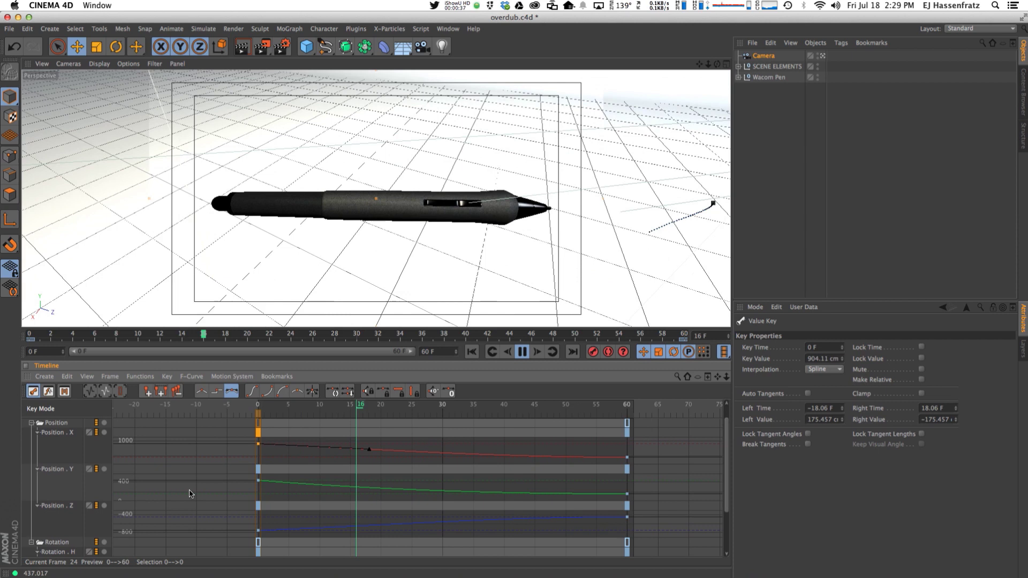
pyautogui.click(517, 351)
pyautogui.click(258, 405)
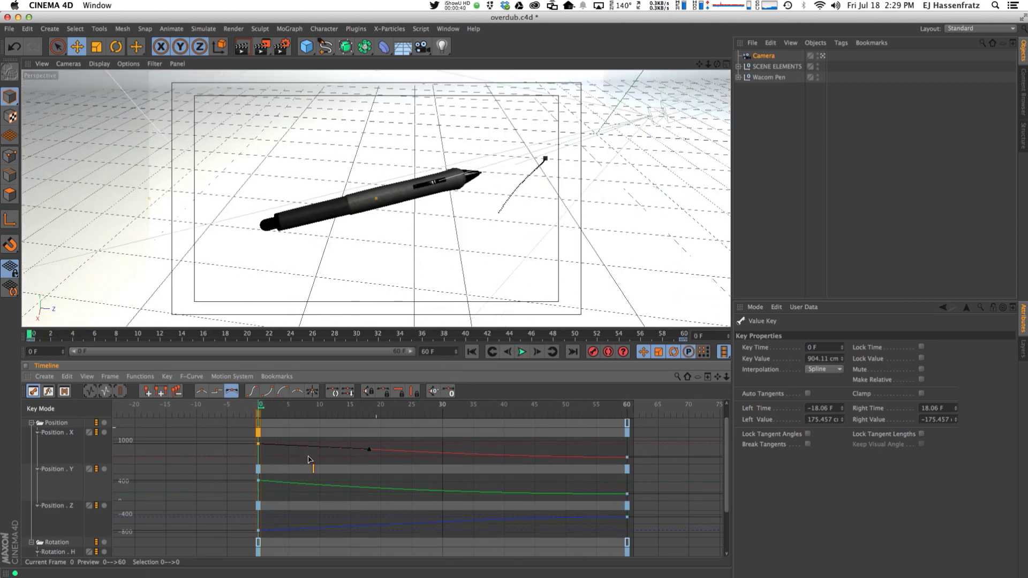
# Step: Orbit closer to the pen and re-record the Camera's frame-0 position, making Position.X 1036.062
pyautogui.keyDown('alt'); pyautogui.moveTo(390, 167); pyautogui.dragTo(369, 220); pyautogui.keyUp('alt')
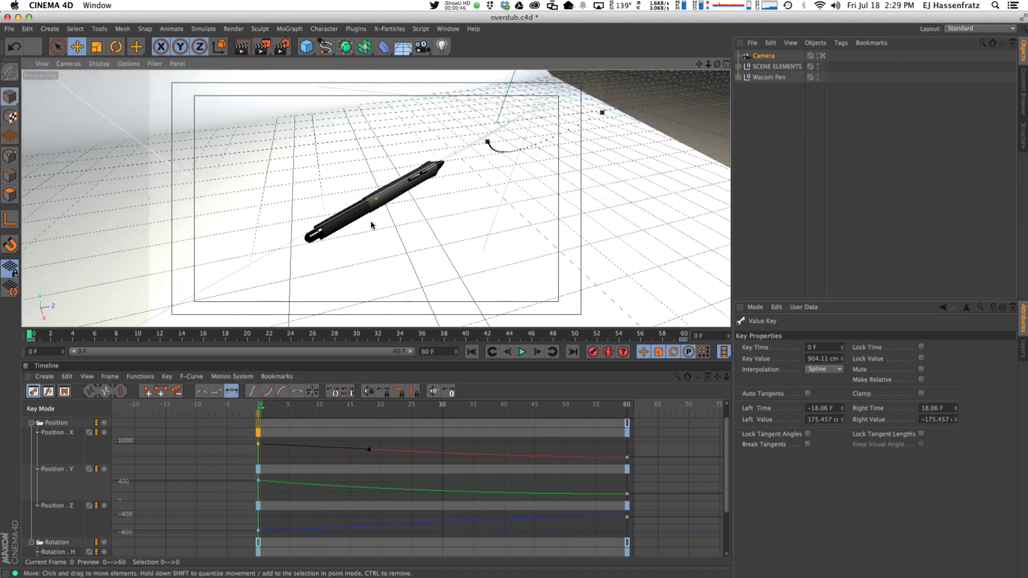
pyautogui.click(764, 55)
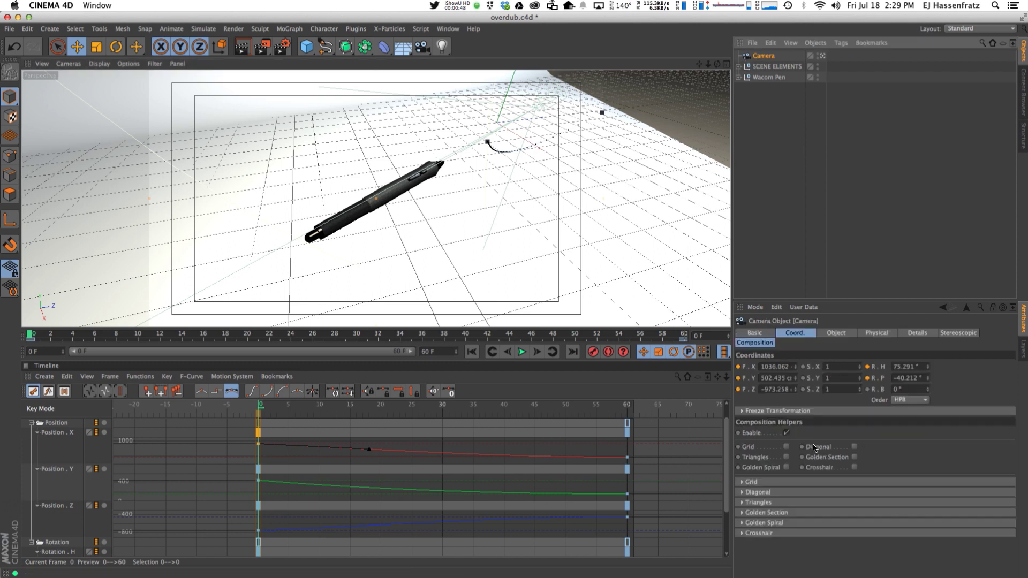
pyautogui.click(738, 367)
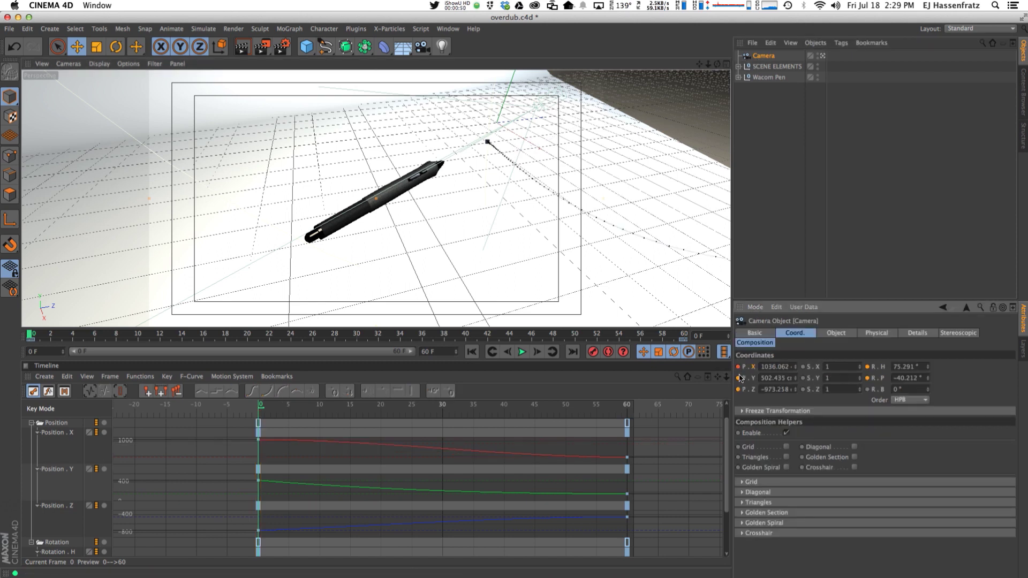
pyautogui.click(737, 377)
pyautogui.click(738, 389)
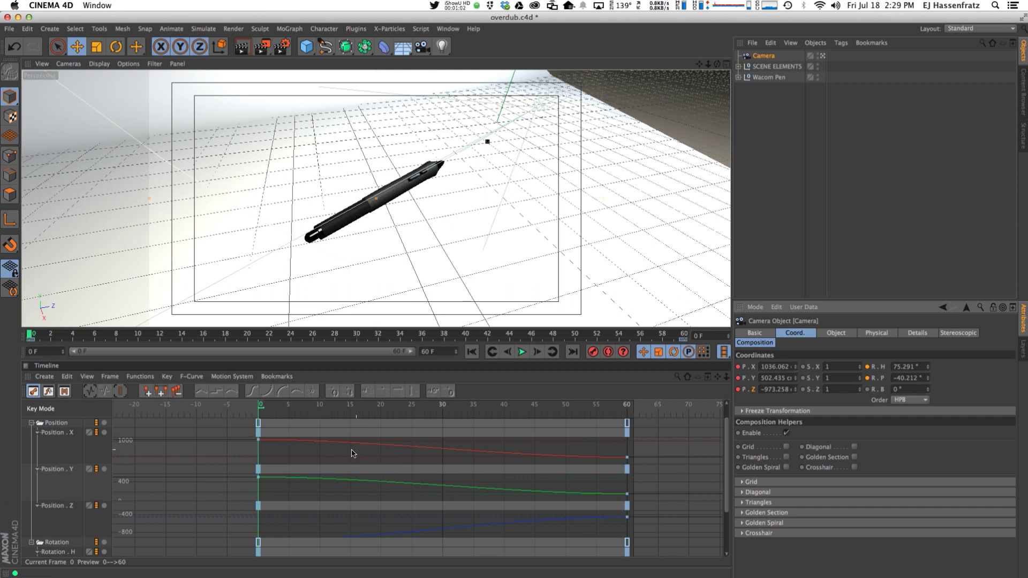
pyautogui.click(259, 441)
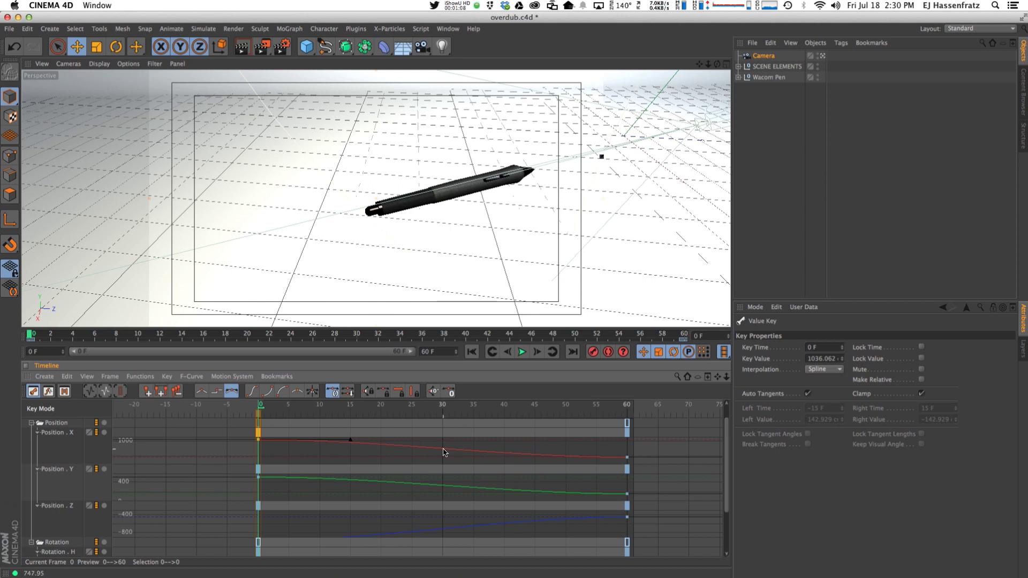
pyautogui.moveTo(443, 452)
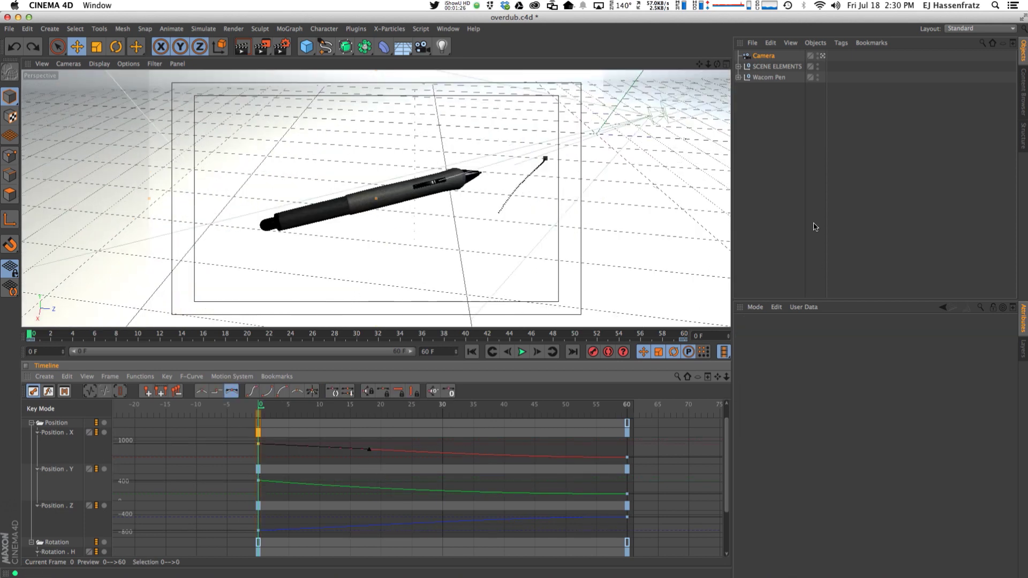
# Step: Check the camera's frame-0 Position.X key, back at 904.11 cm, and show the project settings
pyautogui.click(766, 56)
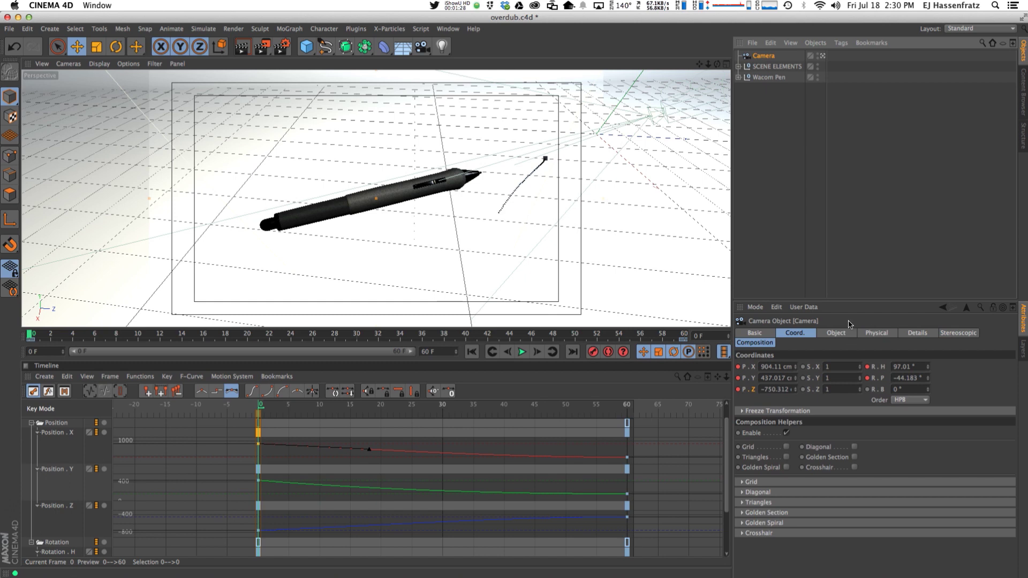
pyautogui.click(836, 332)
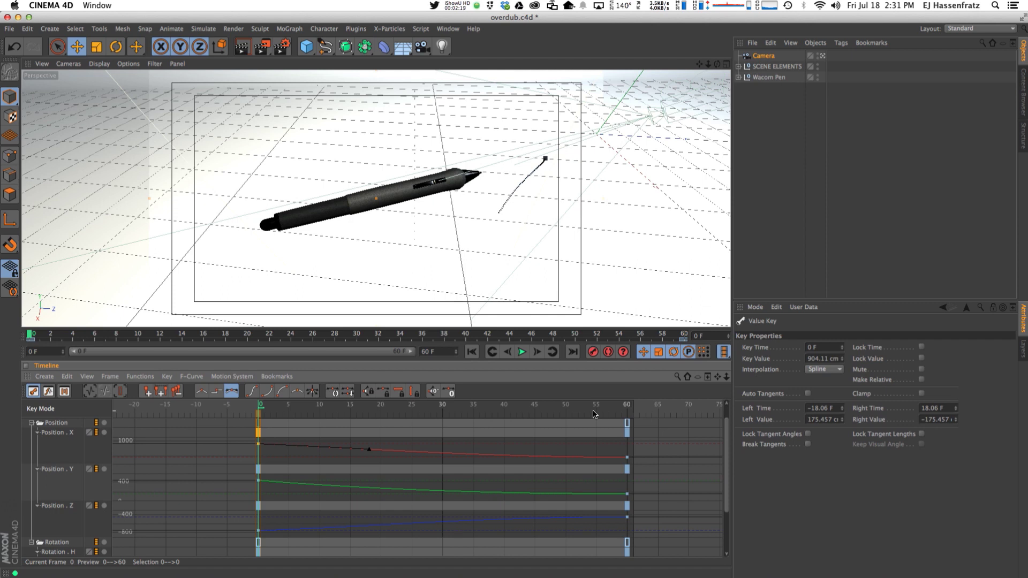
pyautogui.press('super+d')
# Step: Switch the Attribute Manager to Project mode and record a frame-0 camera key with X 1148.58
pyautogui.click(755, 306)
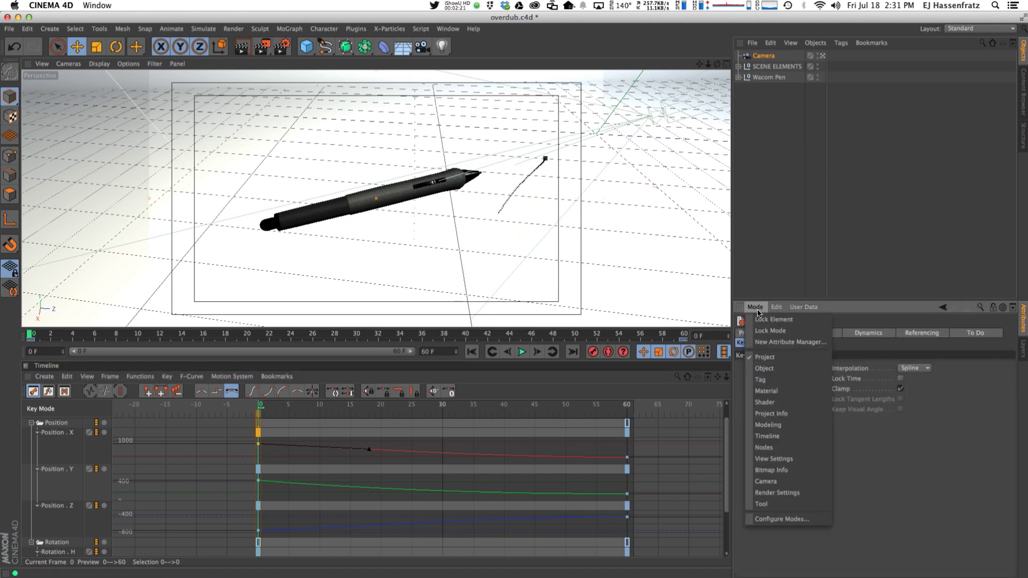
pyautogui.click(762, 356)
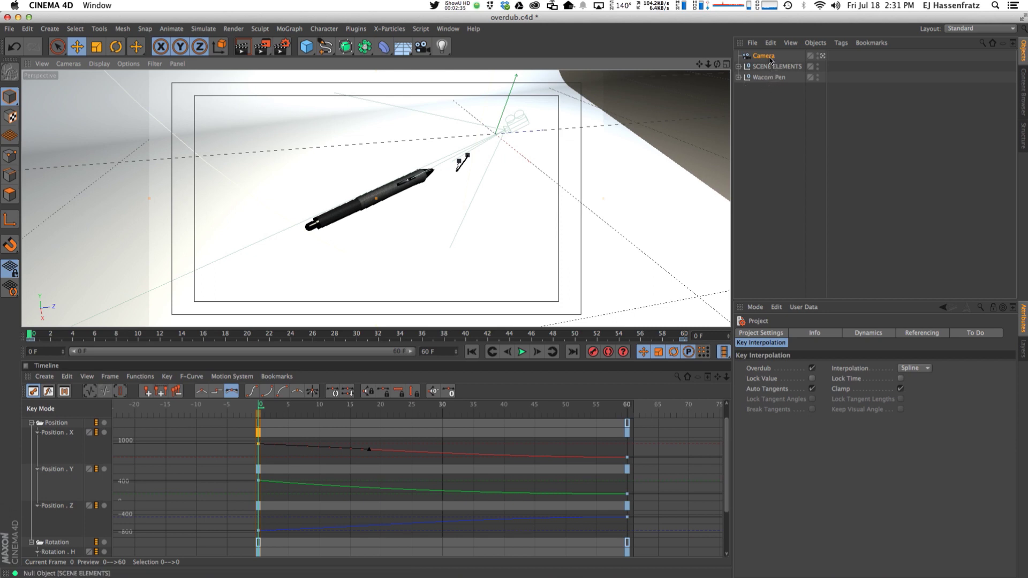
pyautogui.click(763, 56)
pyautogui.click(784, 334)
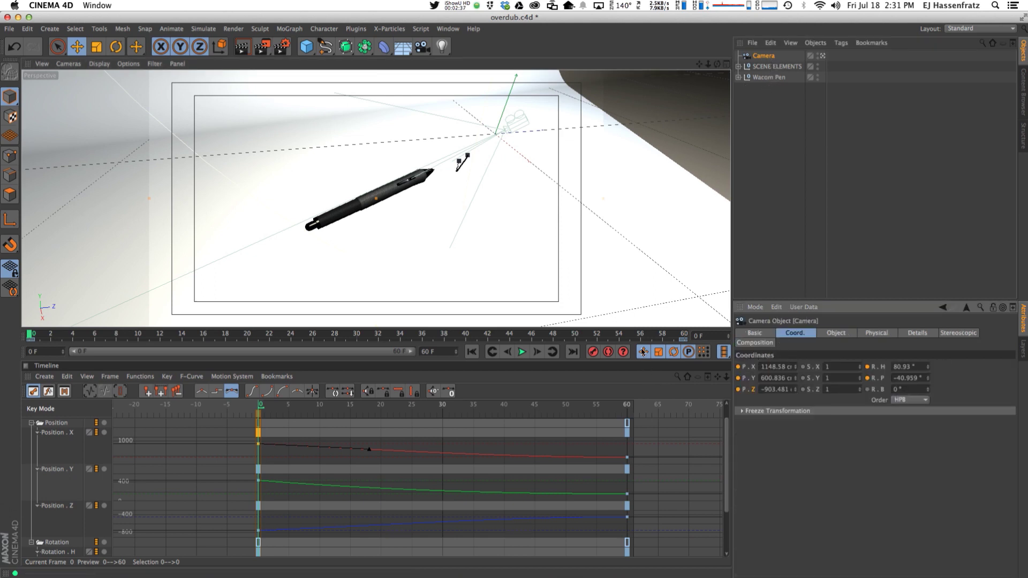
pyautogui.click(593, 352)
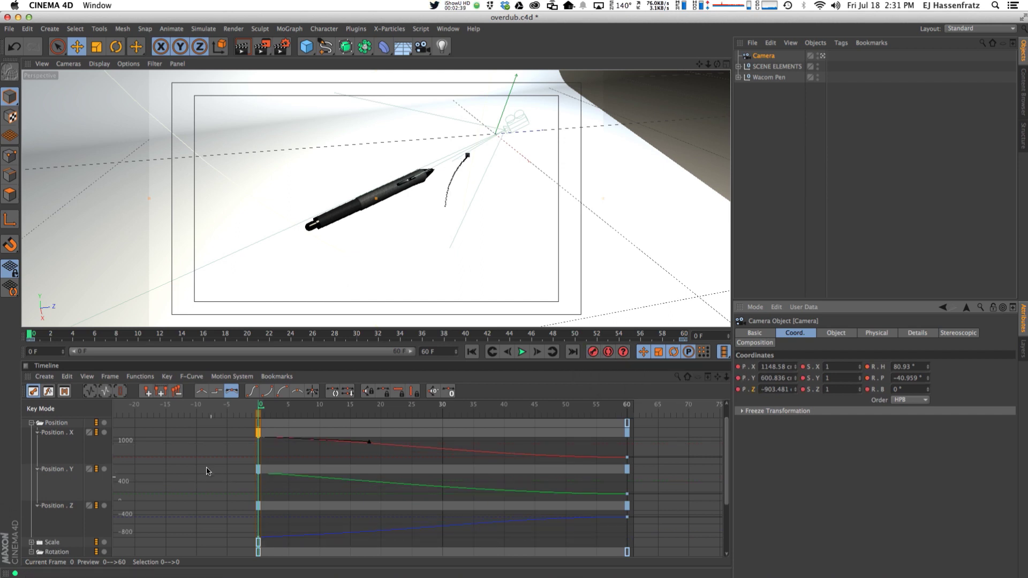
# Step: Set the frame-0 Position.X key's right tangent value to 75.457 cm
pyautogui.click(253, 464)
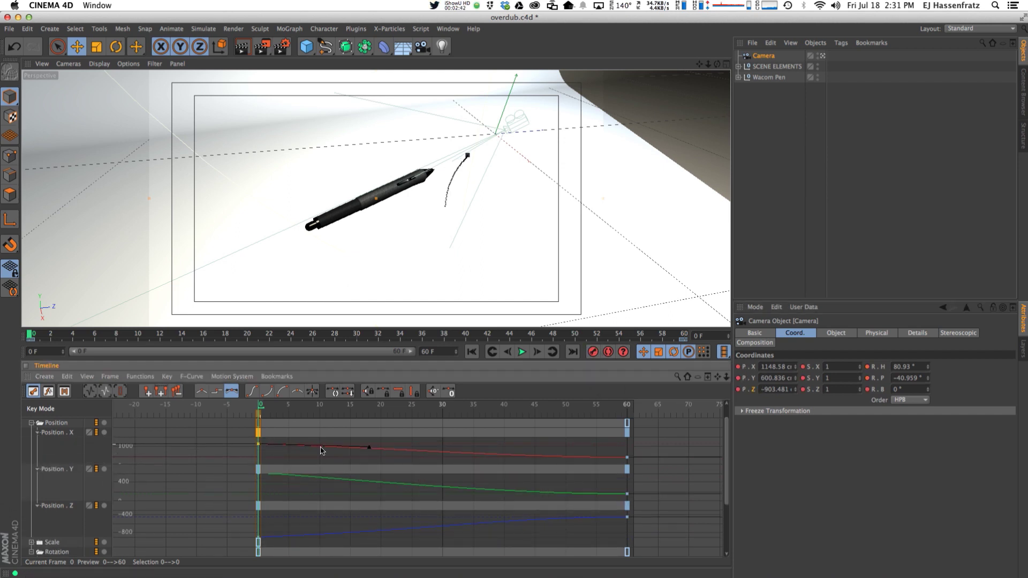
pyautogui.click(258, 444)
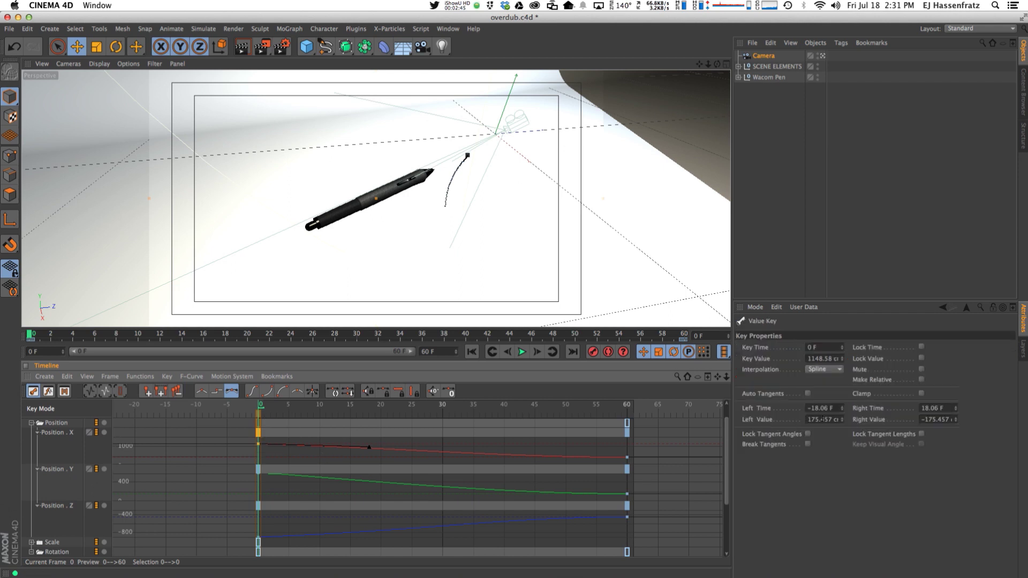
pyautogui.click(930, 418)
pyautogui.press('BackSpace')
pyautogui.press('BackSpace')
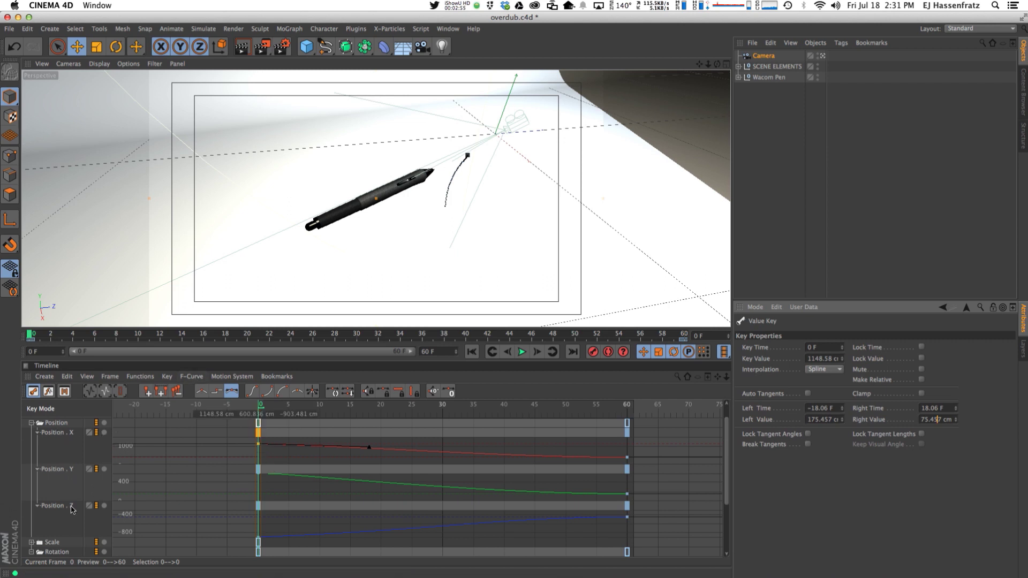
# Step: Drag the frame-0 Position.X key up to 1260.541 cm and reshape its tangent handle
pyautogui.moveTo(256, 442); pyautogui.dragTo(259, 410)
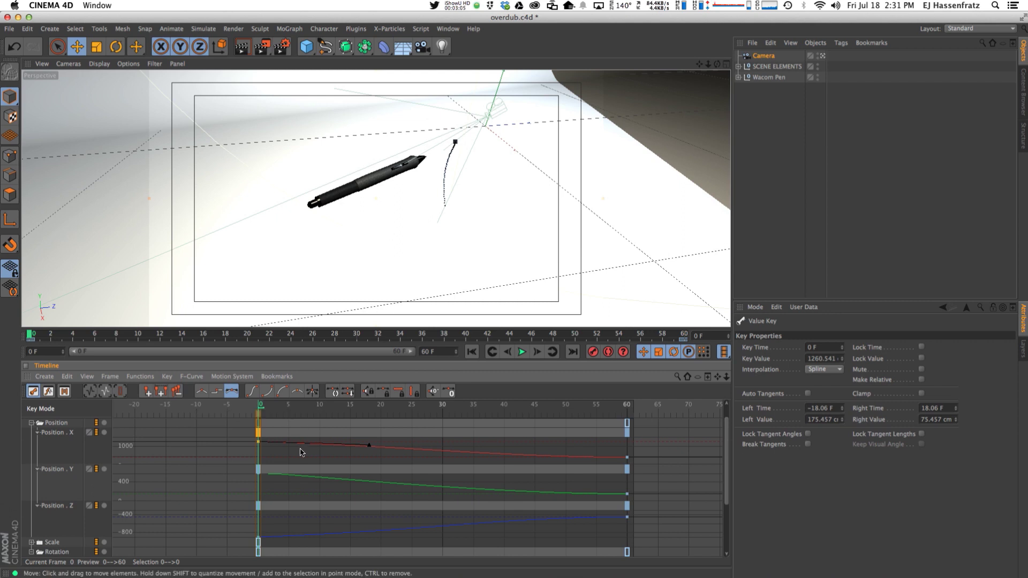
pyautogui.keyDown('ctrl'); pyautogui.click(366, 453); pyautogui.keyUp('ctrl')
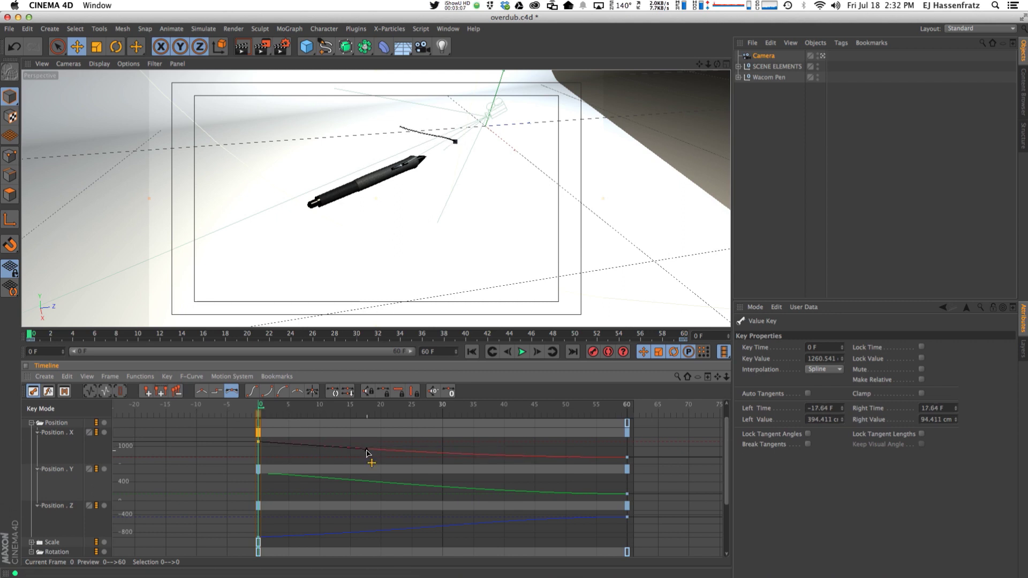
pyautogui.moveTo(367, 451); pyautogui.dragTo(368, 445)
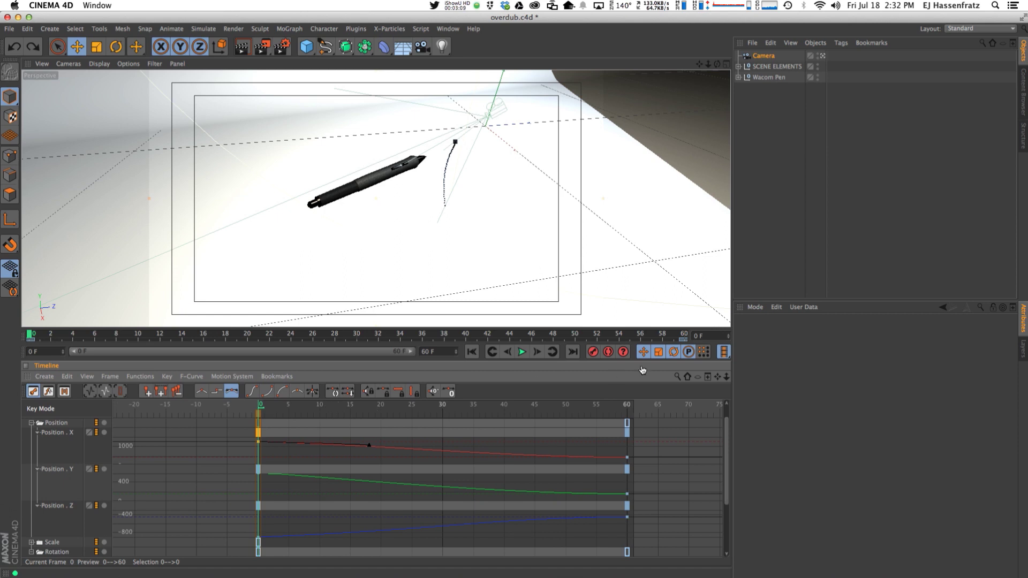
# Step: Turn off Overdub in the project's Key Interpolation settings and fine-tune the frame-0 tangent
pyautogui.press('super+d')
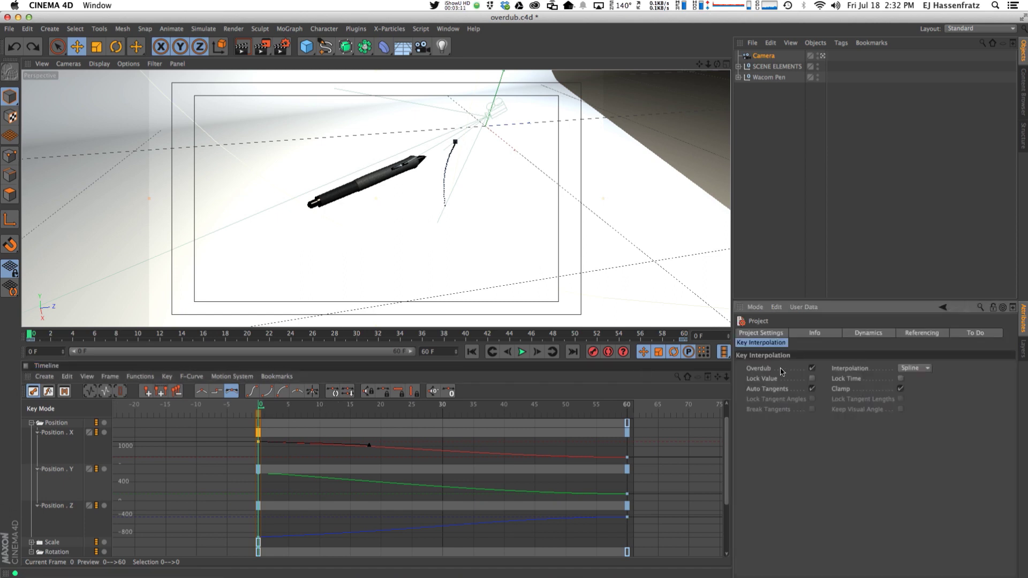
pyautogui.click(812, 369)
pyautogui.moveTo(369, 445)
pyautogui.mouseDown()
pyautogui.moveTo(305, 451)
pyautogui.moveTo(337, 458)
pyautogui.moveTo(369, 446)
pyautogui.mouseUp()
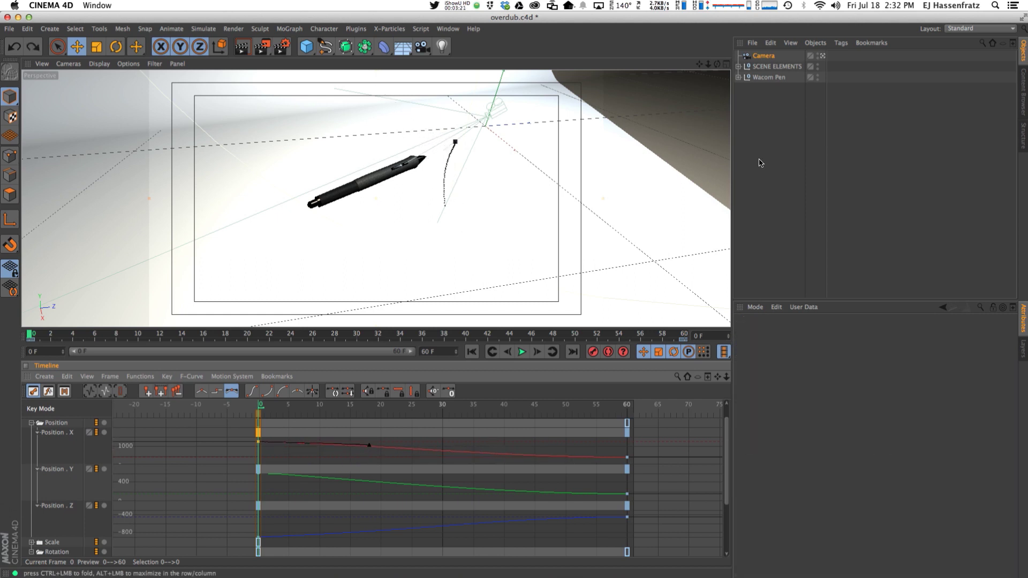
# Step: Record the camera's position again as a new key at frame 0
pyautogui.press('super+d')
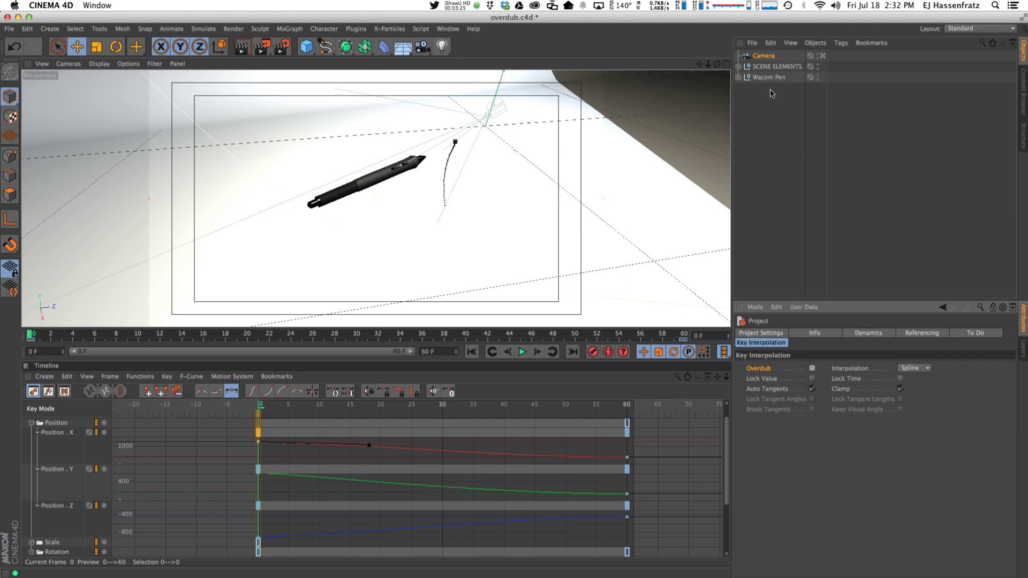
pyautogui.click(767, 57)
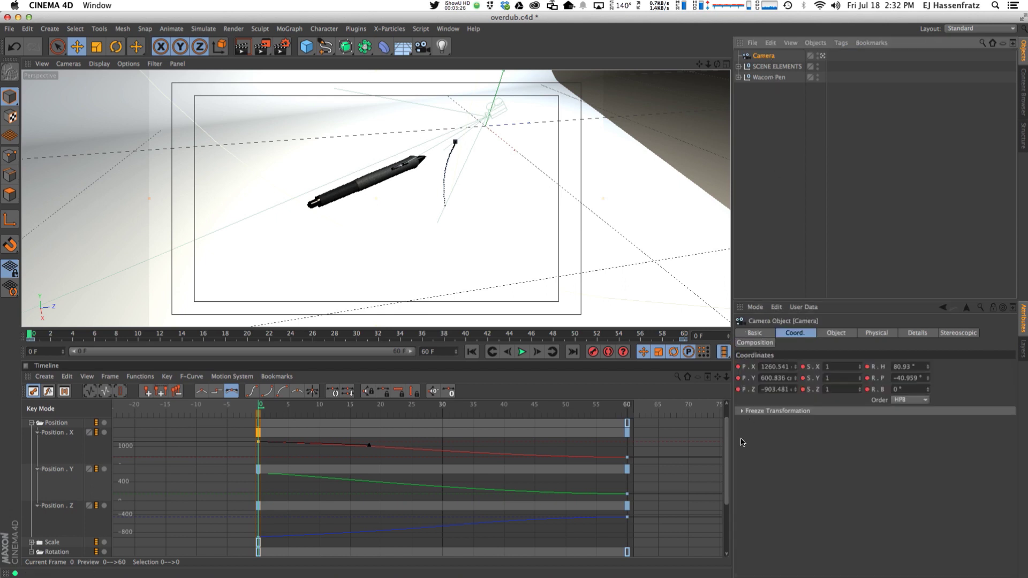
pyautogui.click(593, 353)
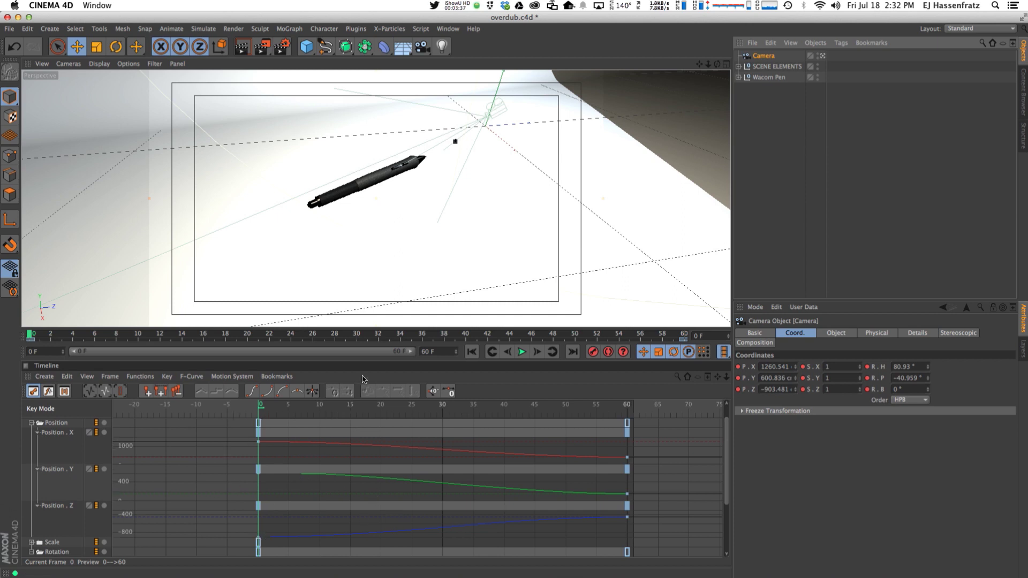
# Step: Shrink the timeline and drag the frame-0 Position X key to a new value, then deselect it
pyautogui.hotkey('ctrl', 'd')
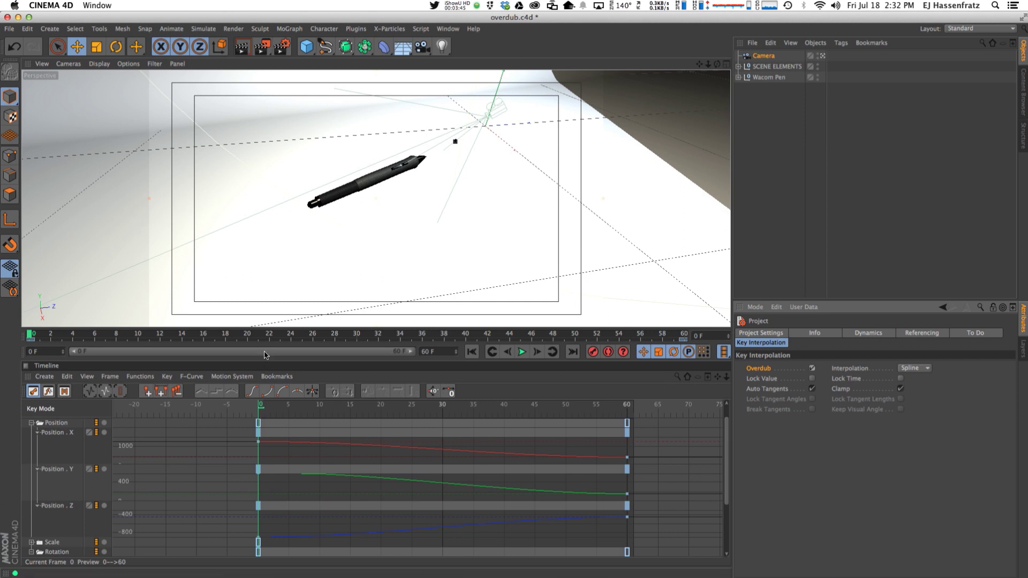
pyautogui.moveTo(265, 357); pyautogui.dragTo(265, 398)
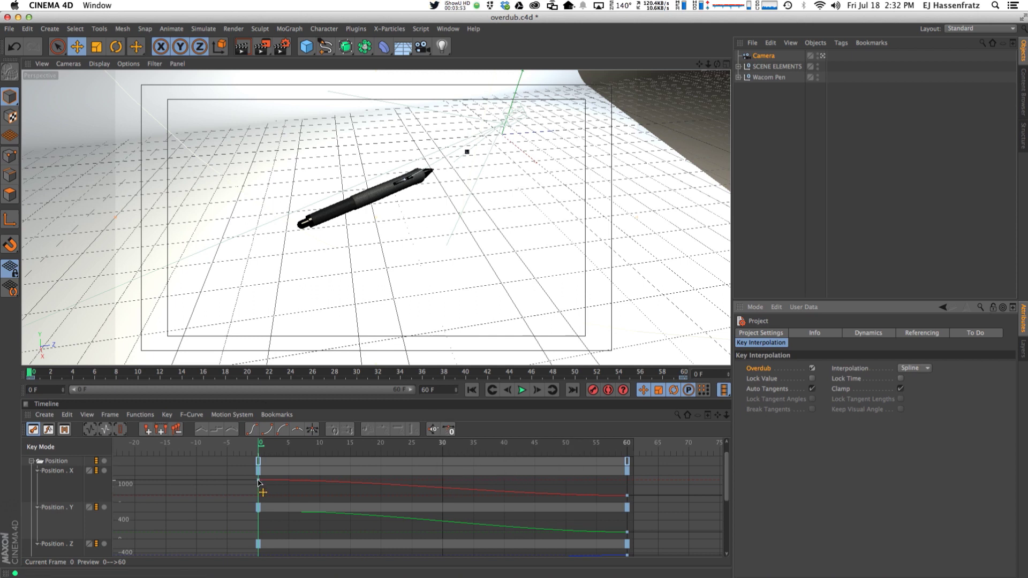
pyautogui.moveTo(258, 482); pyautogui.dragTo(259, 476)
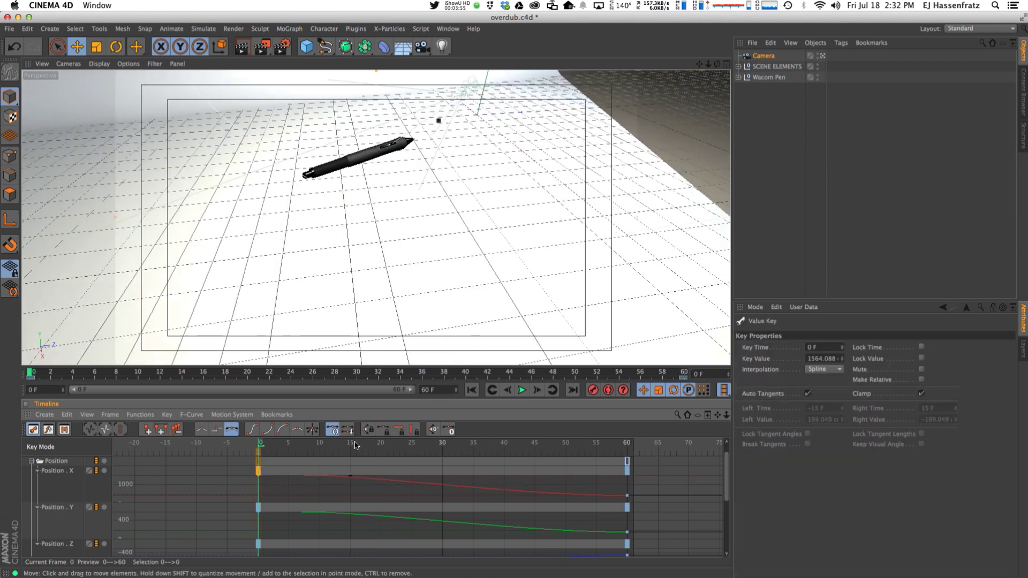
pyautogui.click(353, 469)
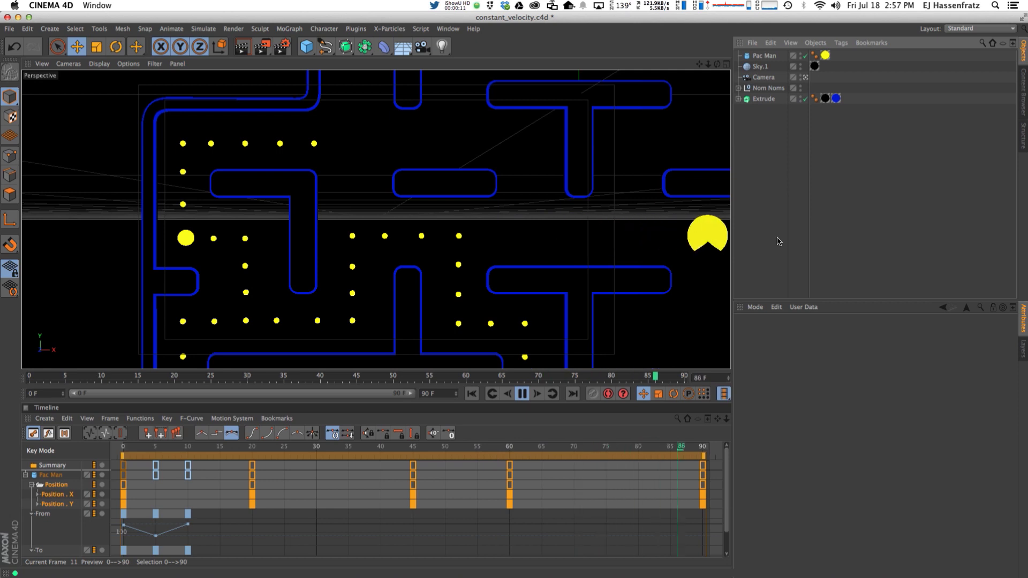
# Step: Stop playback, select Pac Man, scrub the frames, and jump back to the previous keyframe
pyautogui.click(520, 393)
pyautogui.click(485, 143)
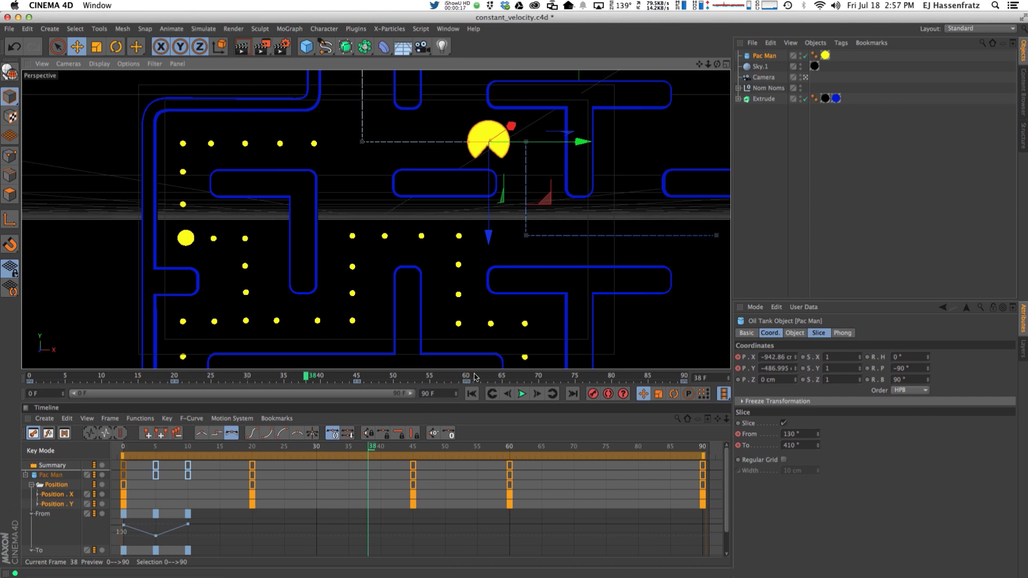
pyautogui.moveTo(474, 377); pyautogui.dragTo(277, 382)
pyautogui.hotkey('ctrl', 'f')
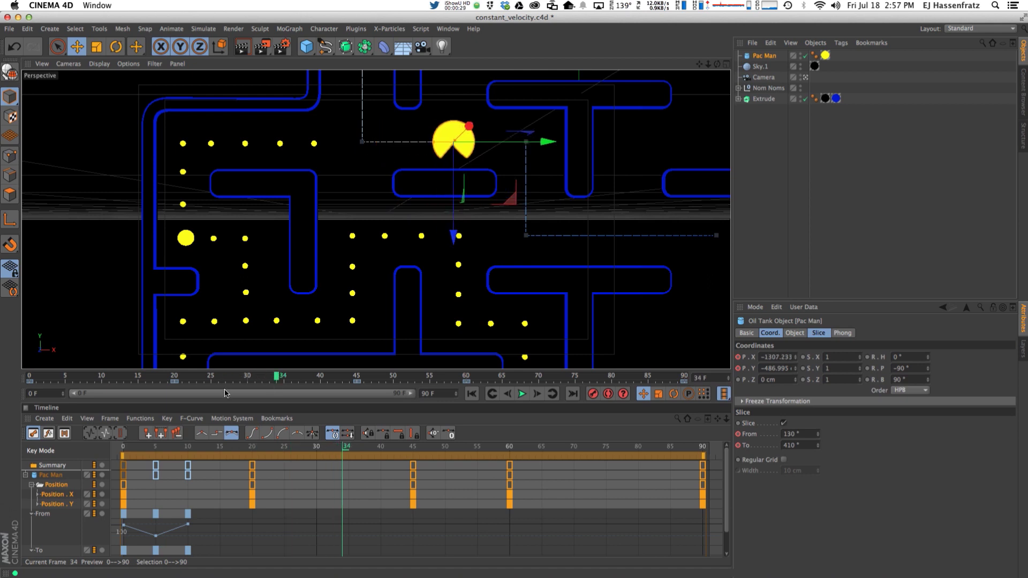
# Step: Add a CINEMA 4D Align to Path tag to Pac Man
pyautogui.rightClick(768, 59)
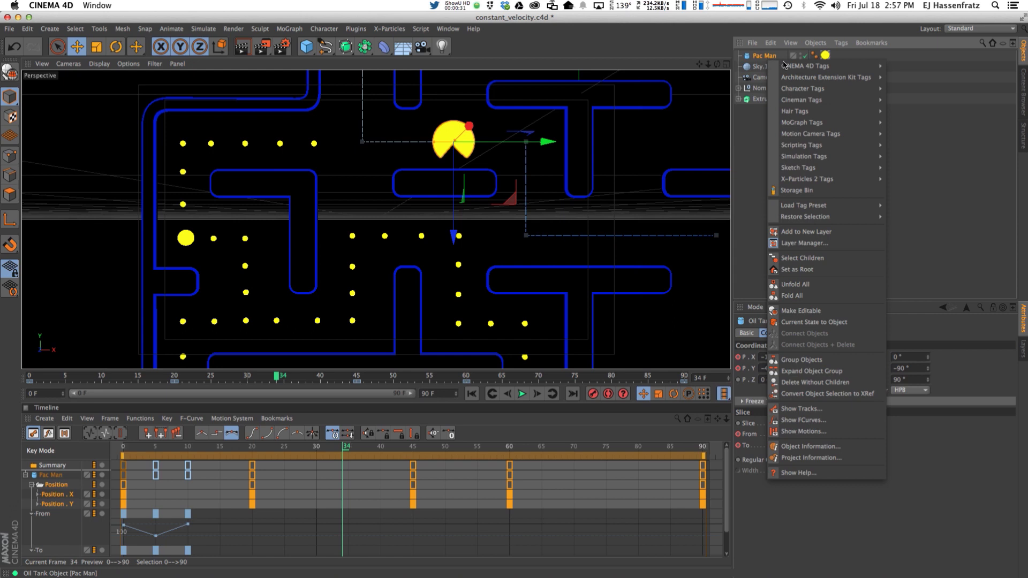
pyautogui.moveTo(789, 65)
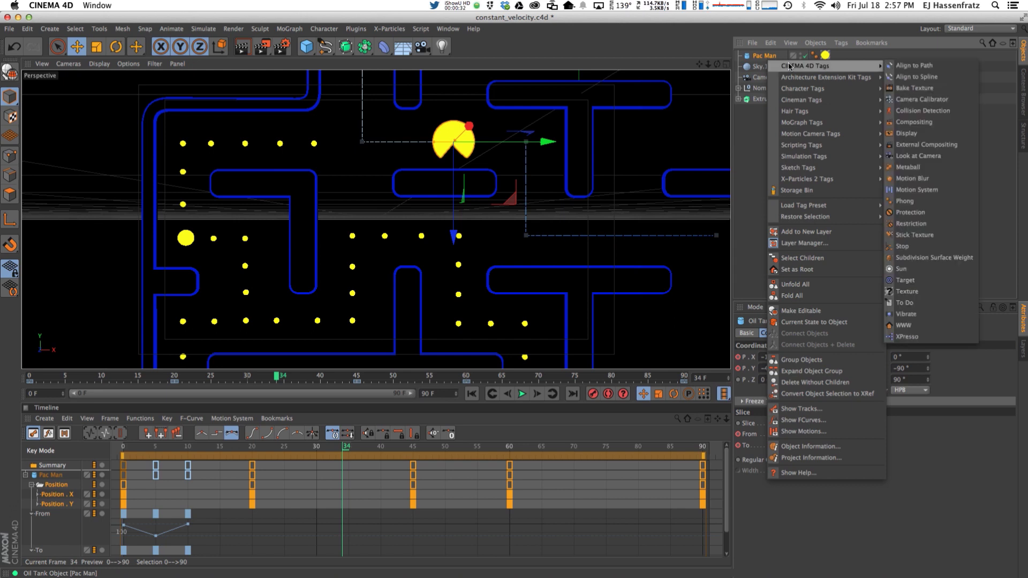
pyautogui.click(946, 66)
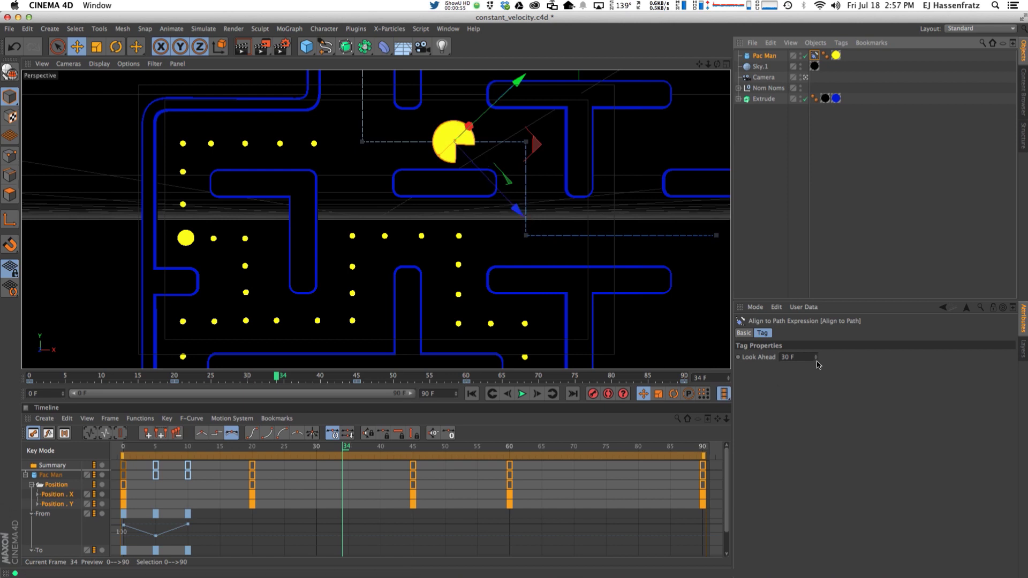
# Step: Lower the Align to Path Look Ahead from 30 F to 3 F
pyautogui.moveTo(816, 359); pyautogui.dragTo(816, 360)
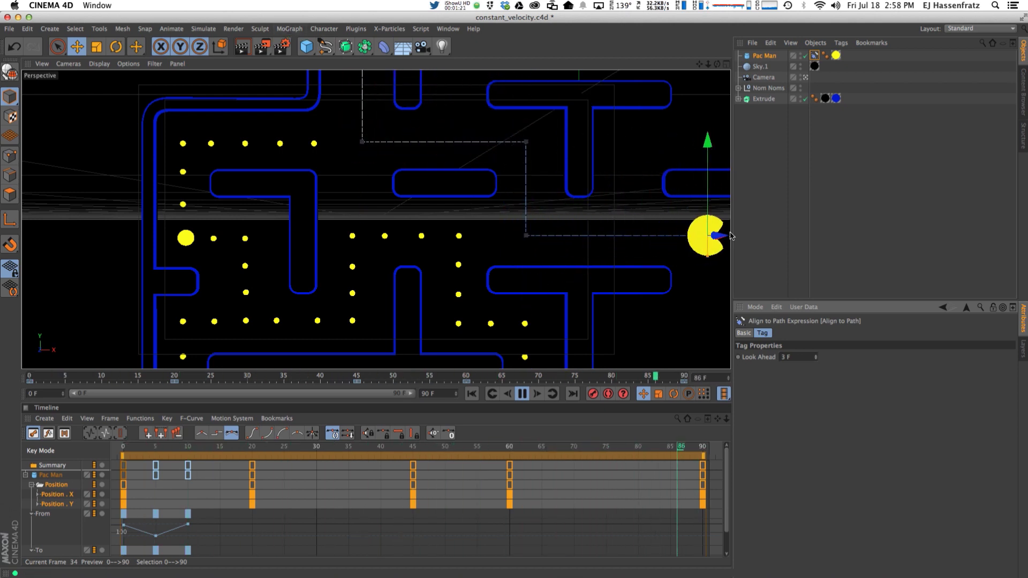
# Step: Stop playback at frame 59 and enlarge the timeline panel
pyautogui.click(522, 394)
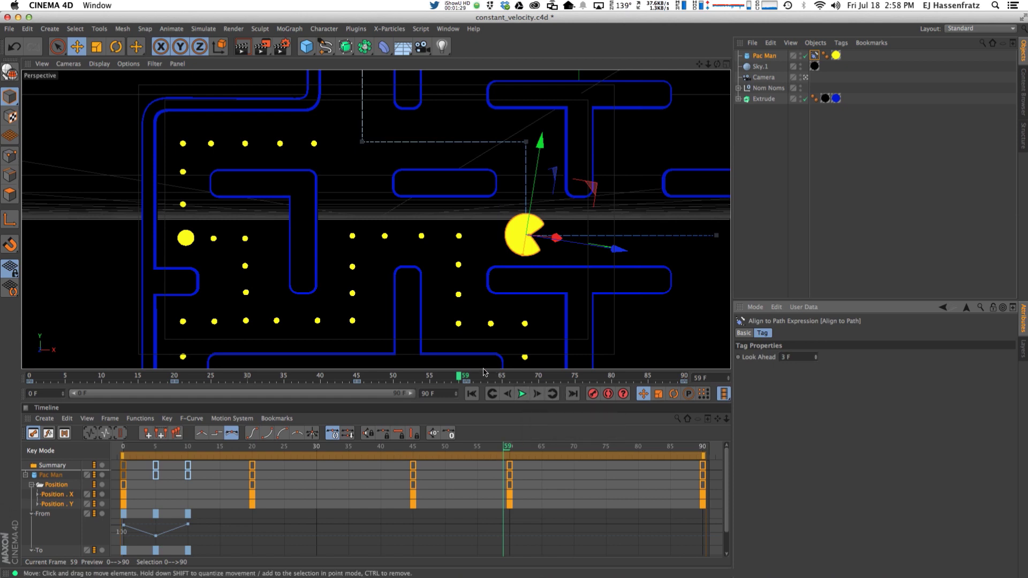
pyautogui.moveTo(484, 371); pyautogui.dragTo(278, 251)
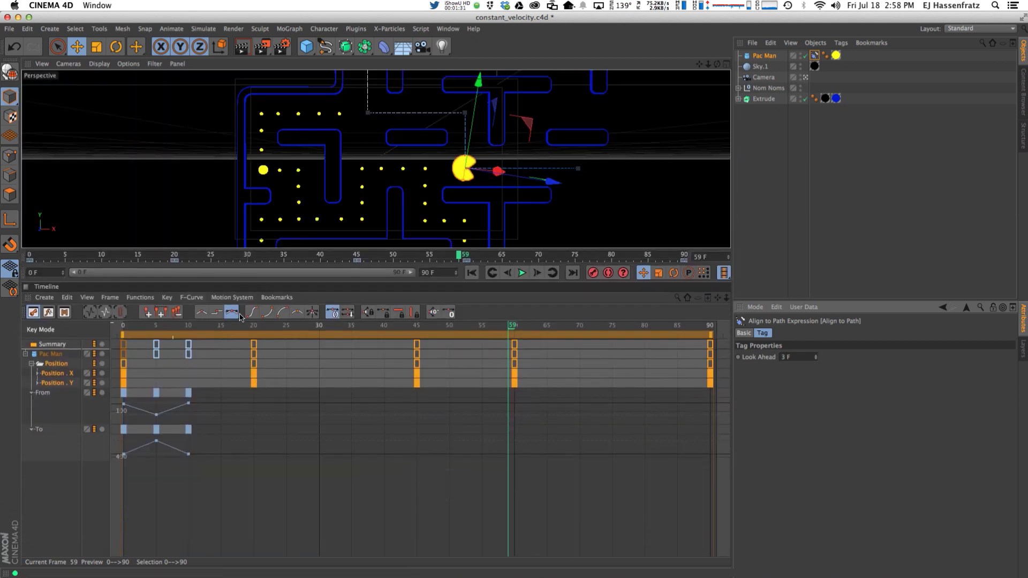
# Step: Apply Functions > Set Constant Velocity to Pac Man's Position.X and Position.Y tracks
pyautogui.click(54, 383)
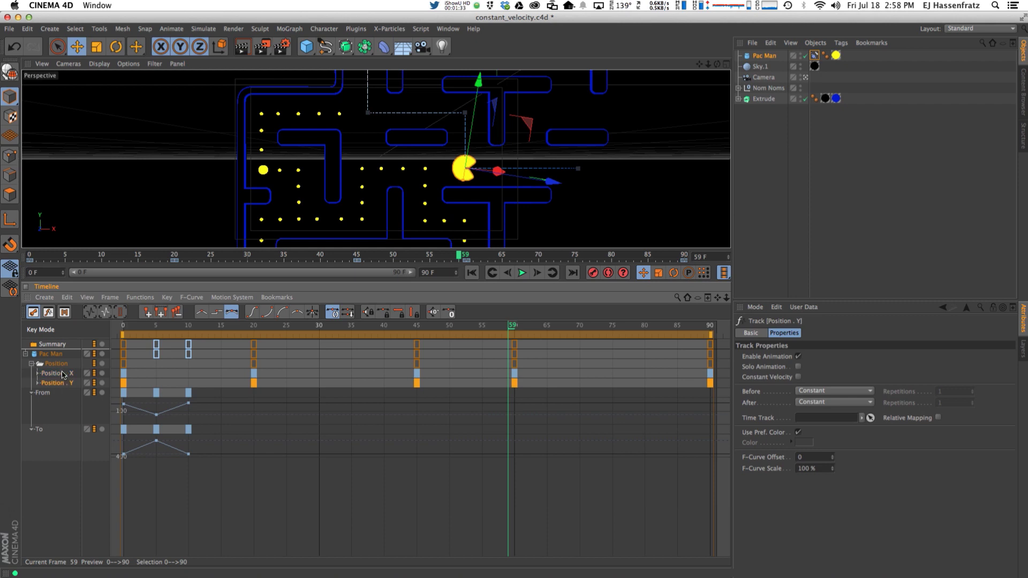
pyautogui.click(140, 297)
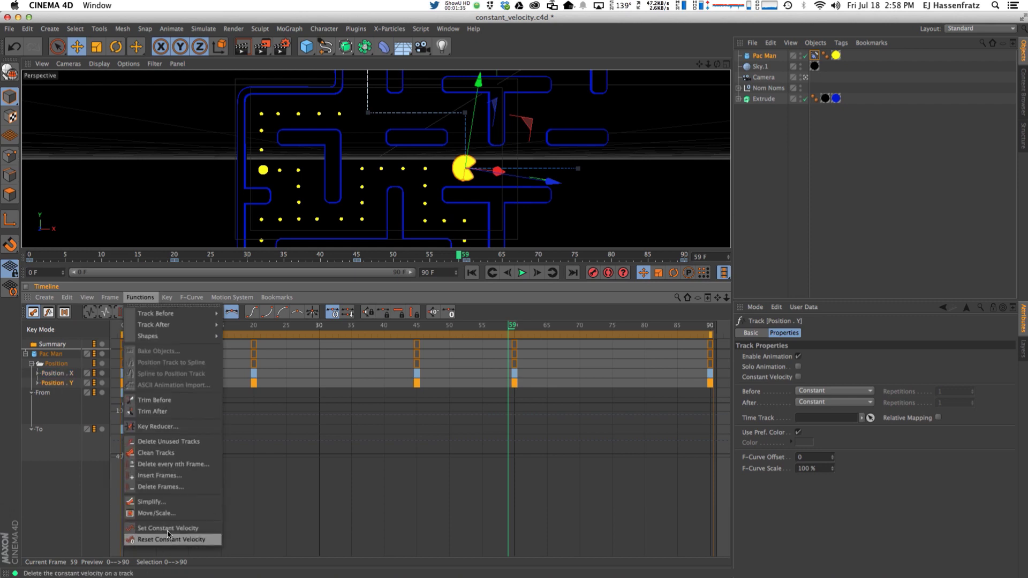
pyautogui.click(191, 365)
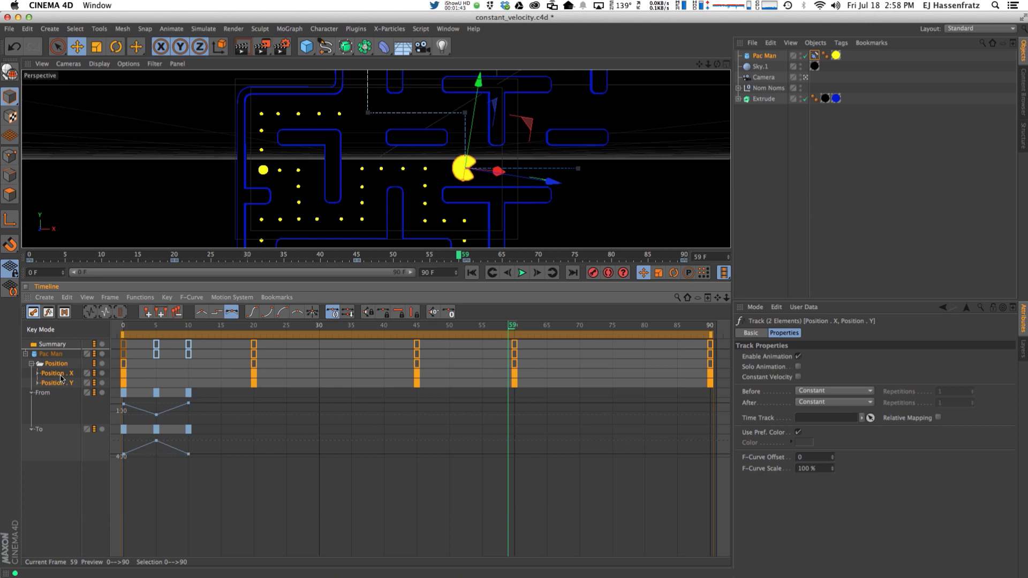
pyautogui.click(91, 302)
pyautogui.moveTo(140, 298)
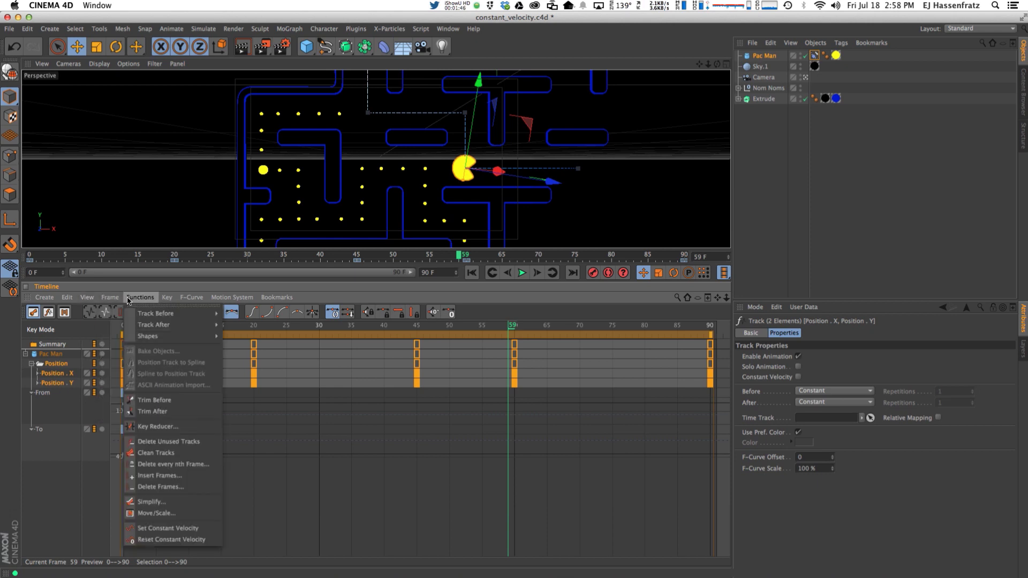
pyautogui.click(173, 529)
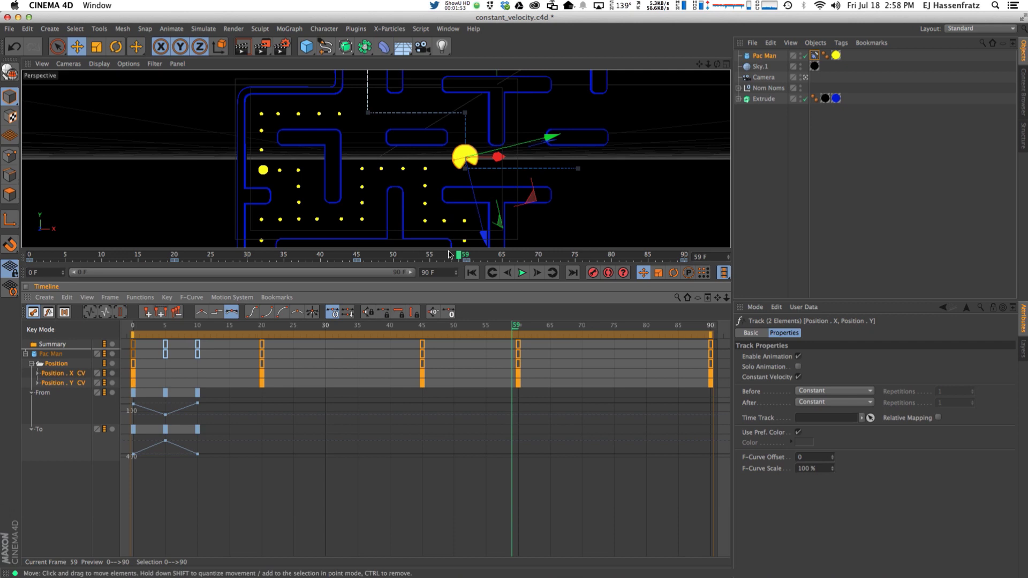
# Step: Play the constant-velocity animation in a larger viewport and expand the Position.X track's F-curve
pyautogui.click(523, 275)
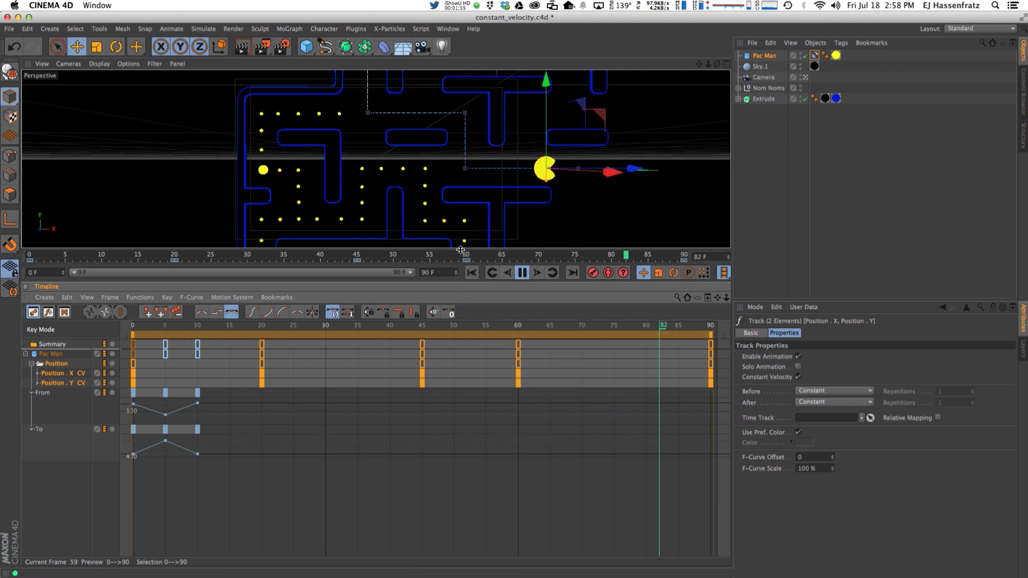
pyautogui.moveTo(450, 250); pyautogui.dragTo(450, 391)
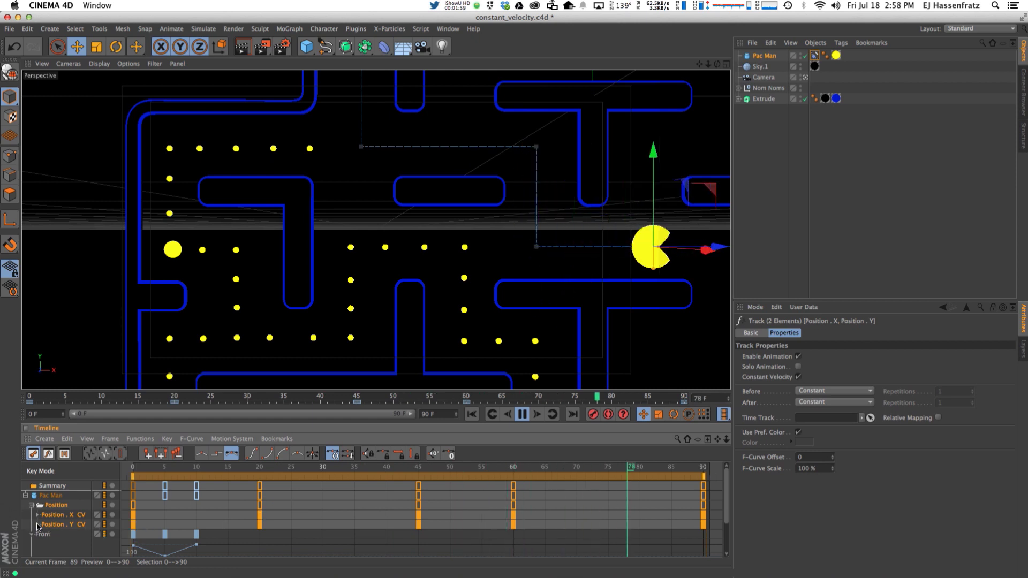
pyautogui.click(222, 523)
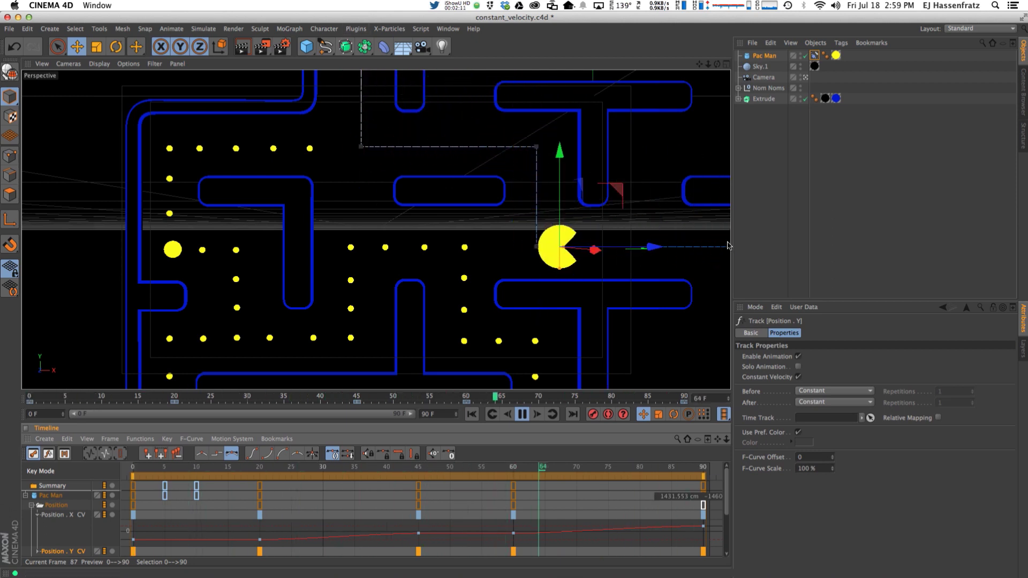
# Step: Enlarge the timeline panel, trial-compress all keys to end at frame 61, then undo it
pyautogui.moveTo(317, 391); pyautogui.dragTo(317, 343)
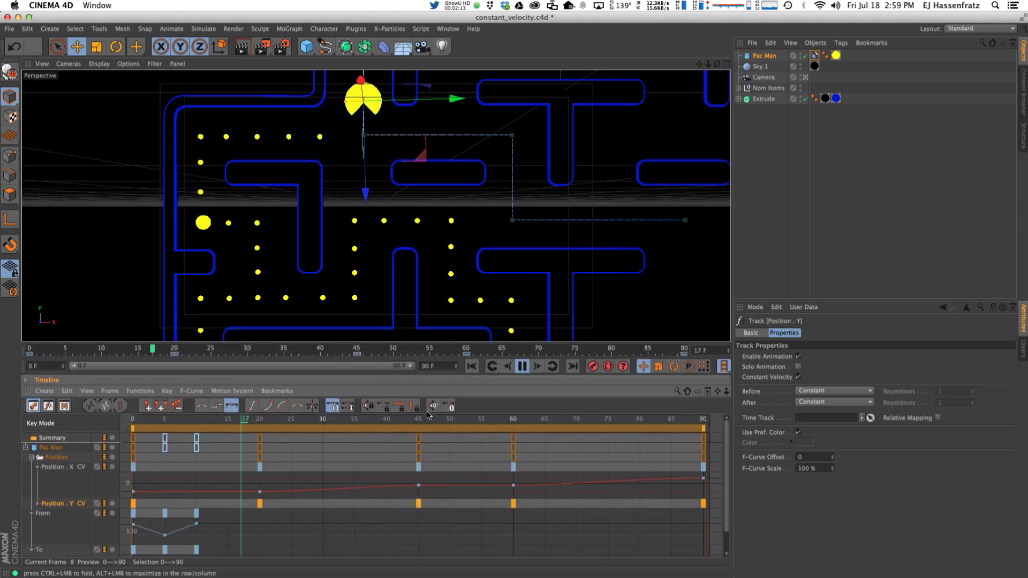
pyautogui.moveTo(703, 428); pyautogui.dragTo(522, 428)
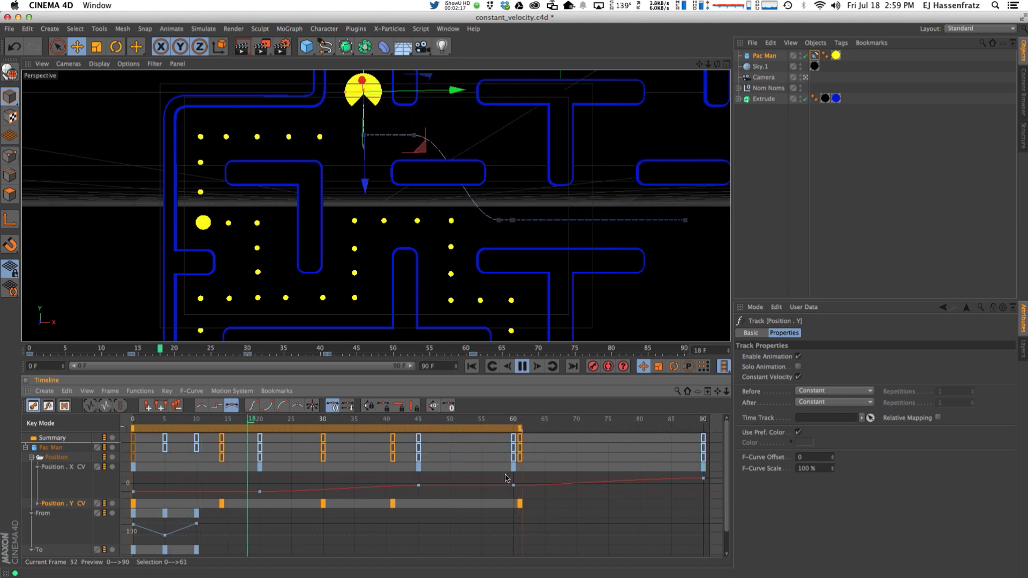
pyautogui.press('super+z')
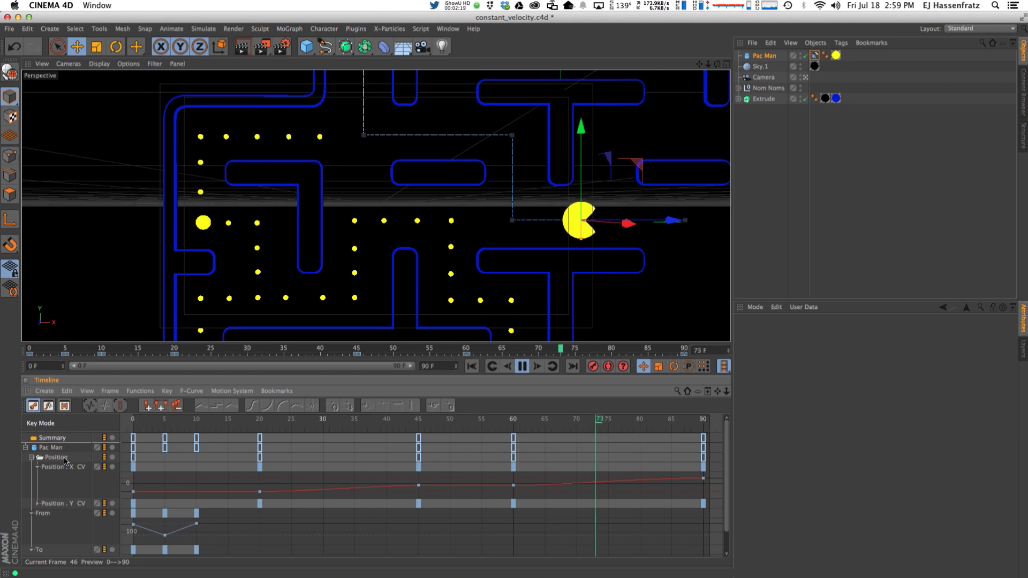
# Step: Select all keys, squeeze them to end at frame 65, then stretch them back to frame 90
pyautogui.press('super+a')
pyautogui.moveTo(703, 429); pyautogui.dragTo(545, 438)
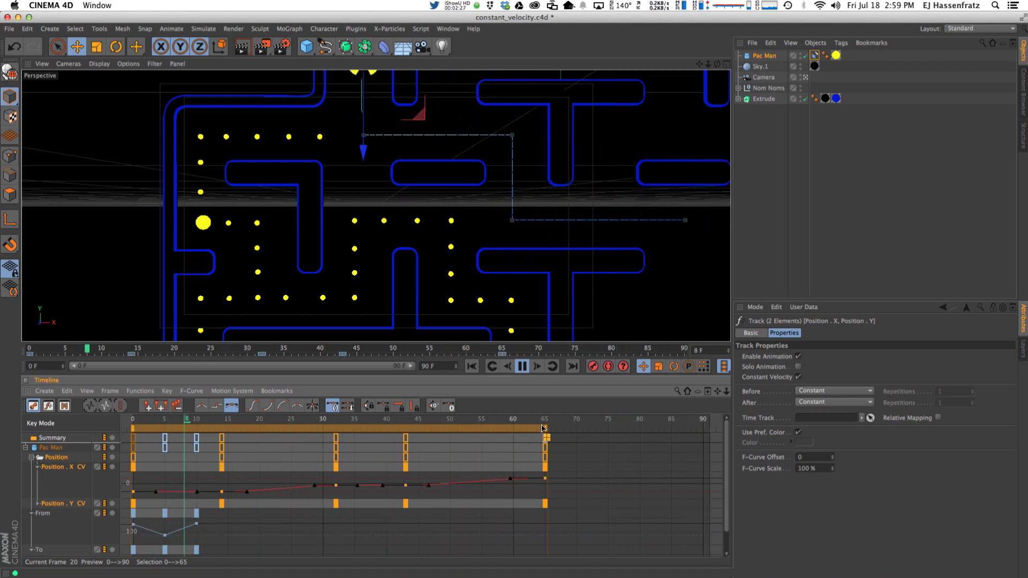
pyautogui.moveTo(545, 428); pyautogui.dragTo(703, 428)
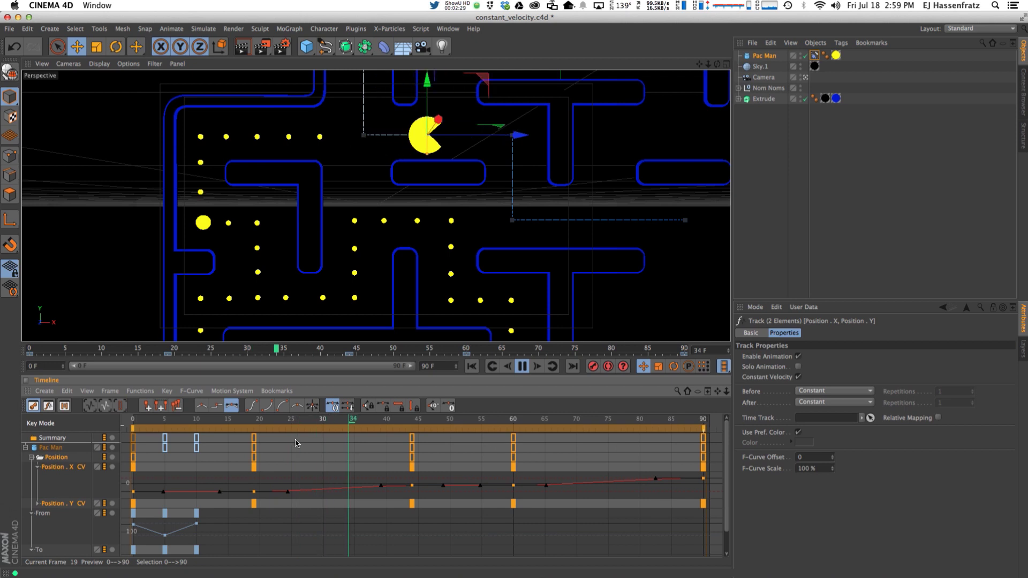
pyautogui.click(134, 465)
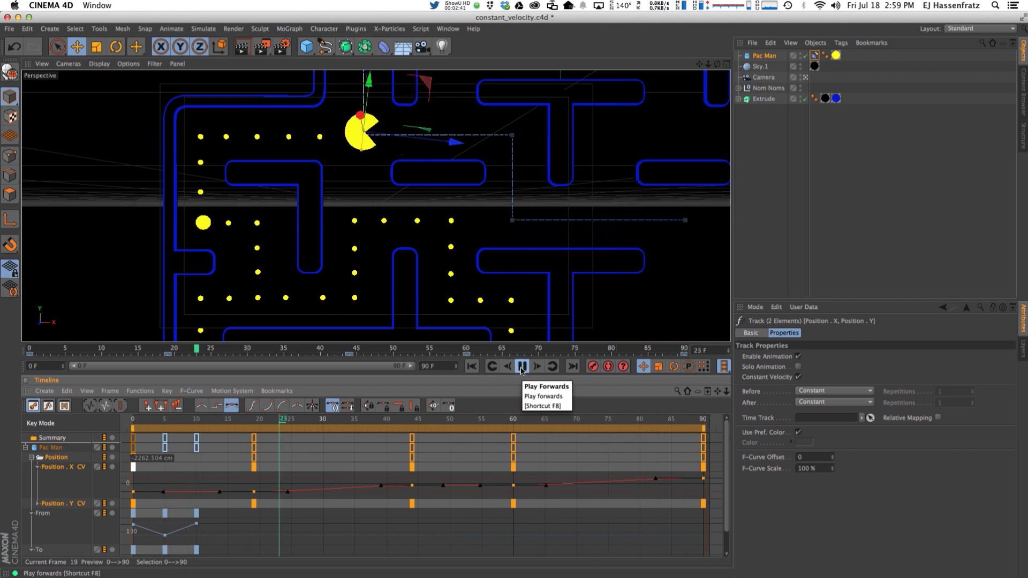
# Step: Stop playback, scrub back and forth to preview Pac-Man's constant-speed travel, then select the From track keys
pyautogui.click(522, 368)
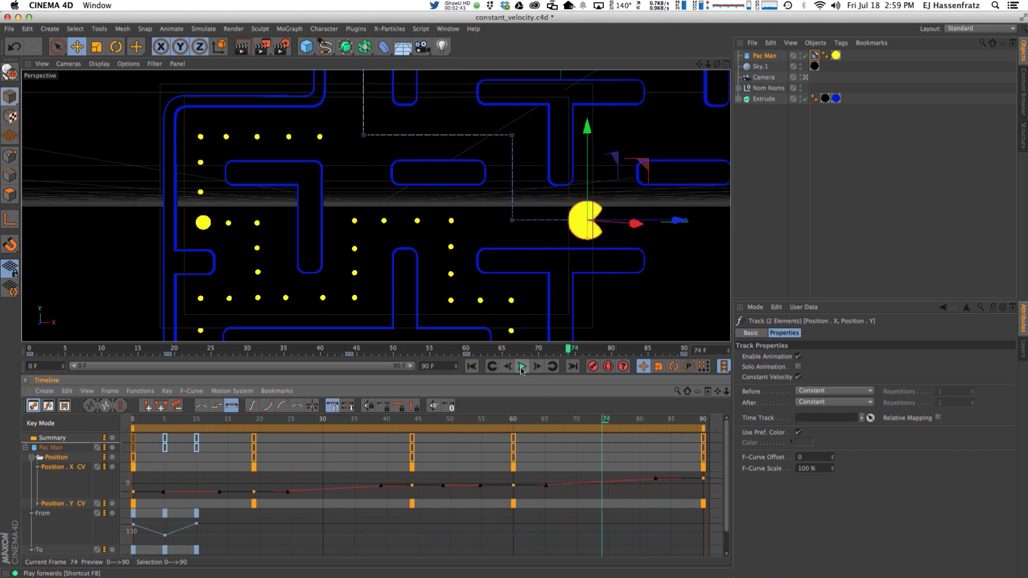
pyautogui.moveTo(487, 355); pyautogui.dragTo(226, 353)
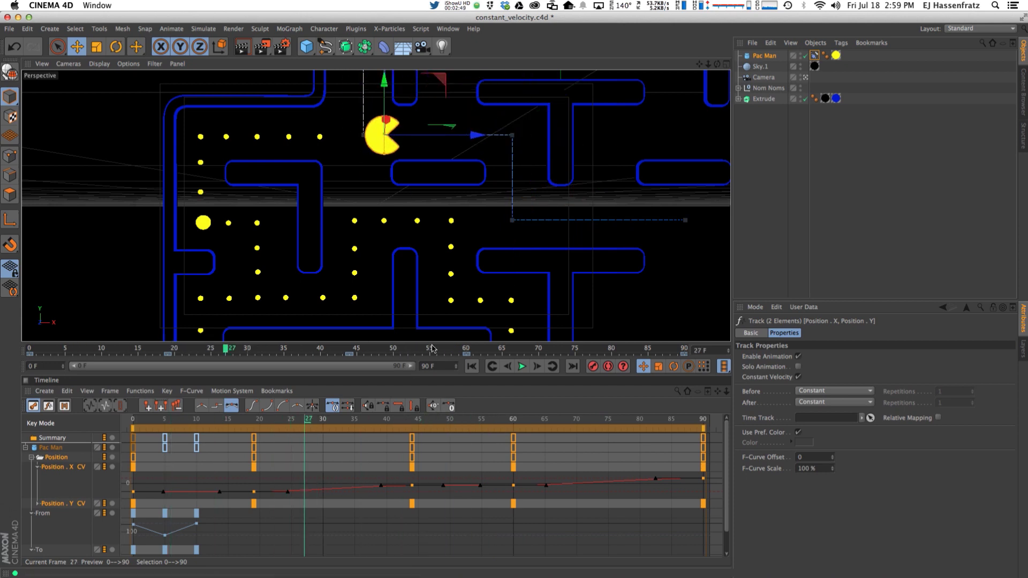
pyautogui.moveTo(432, 348); pyautogui.dragTo(109, 351)
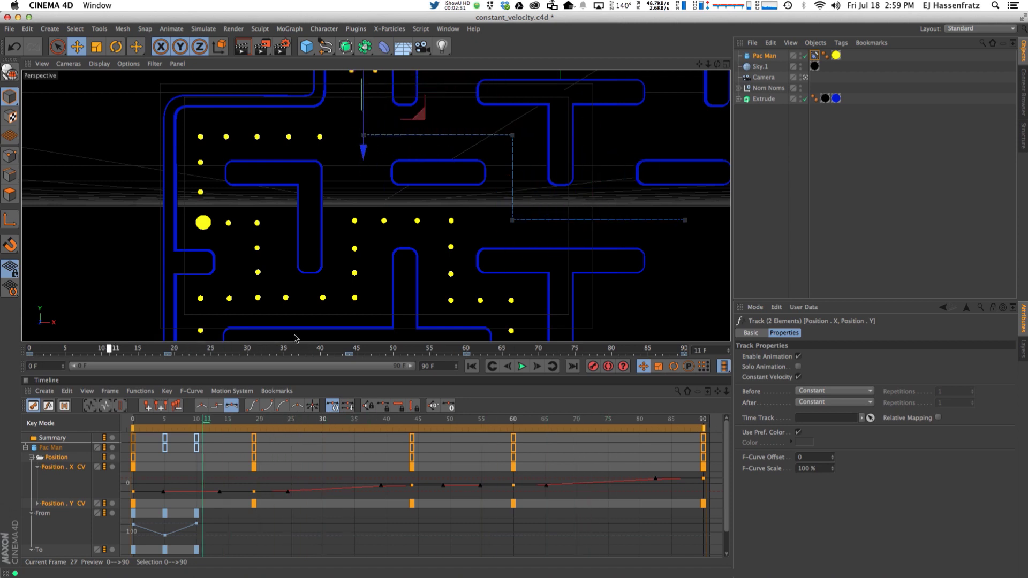
pyautogui.moveTo(294, 338); pyautogui.dragTo(269, 349)
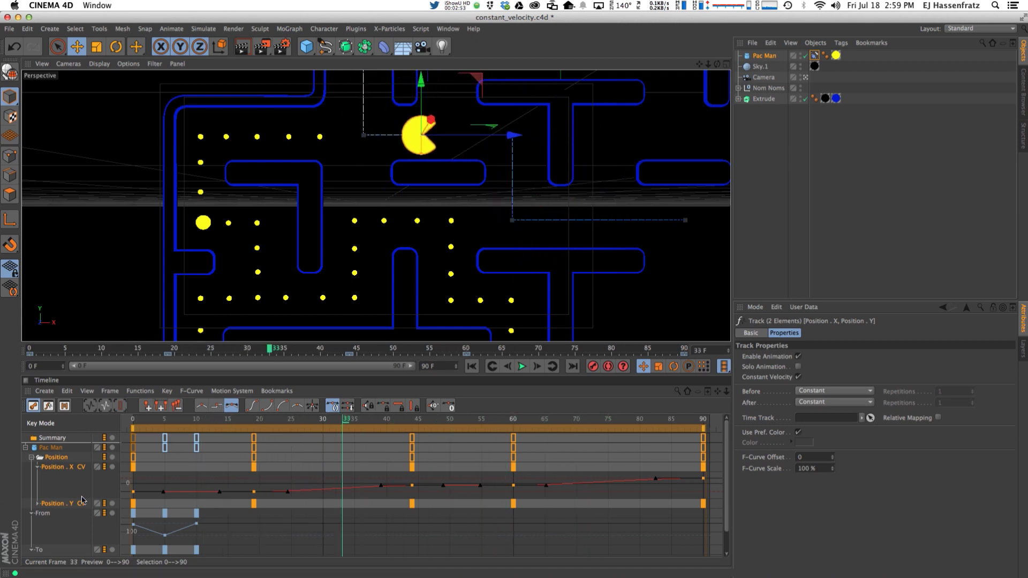
pyautogui.click(56, 512)
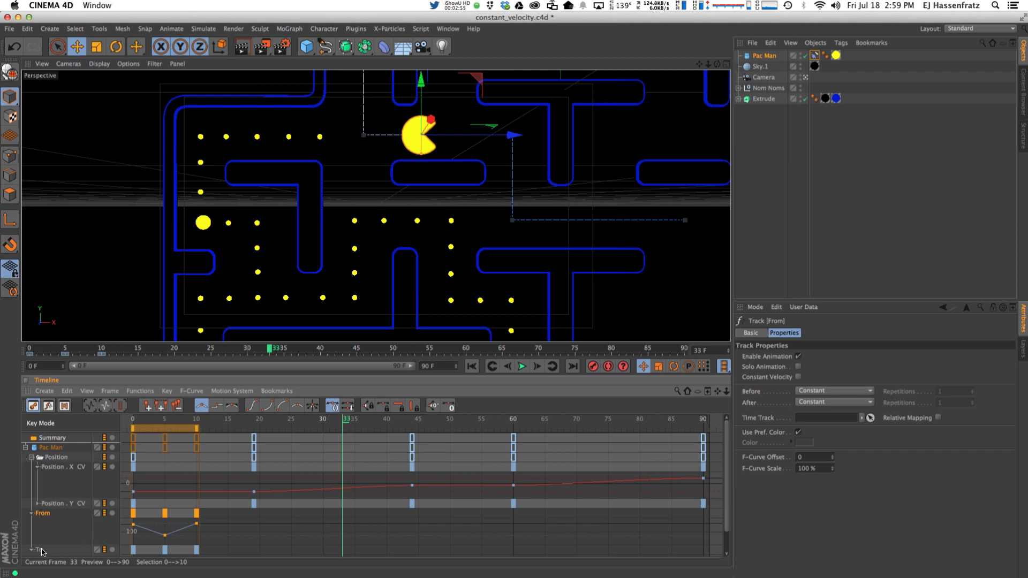
# Step: Glance at the four-view layout, return to the perspective view and go back to frame 5
pyautogui.middleClick(681, 195)
pyautogui.moveTo(493, 295); pyautogui.dragTo(562, 262, button='middle')
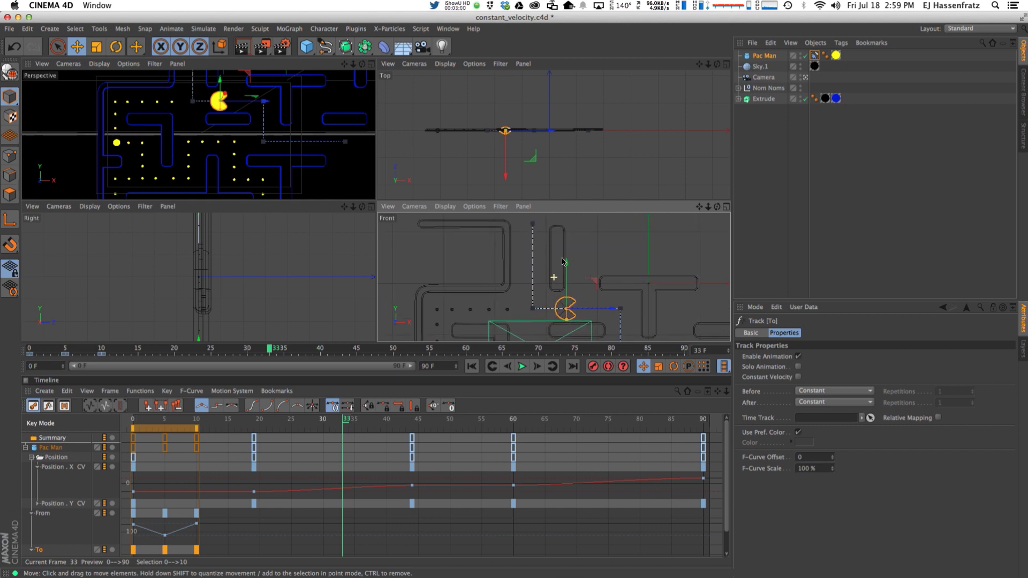
pyautogui.middleClick(369, 67)
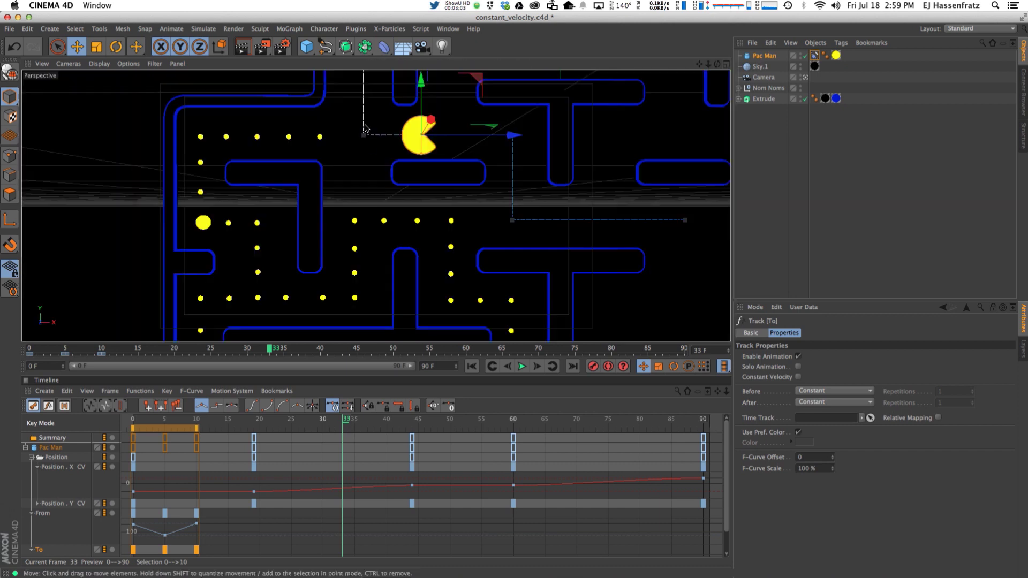
pyautogui.scroll(4, 377, 206)
pyautogui.moveTo(142, 422); pyautogui.dragTo(167, 424)
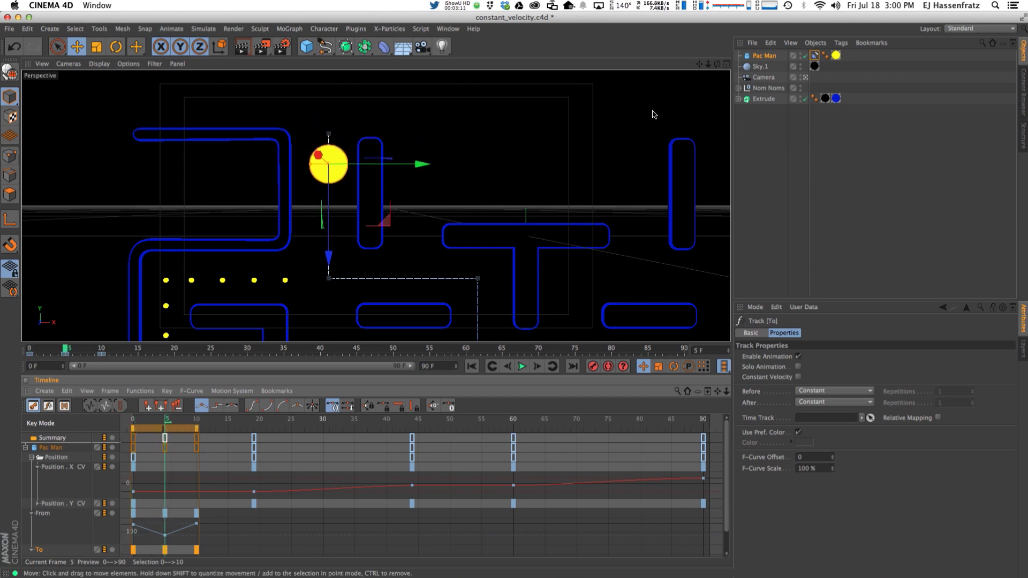
# Step: Show only Pac Man's Slice settings and scrub frames 5 to 65 to watch From/To angles change
pyautogui.click(753, 60)
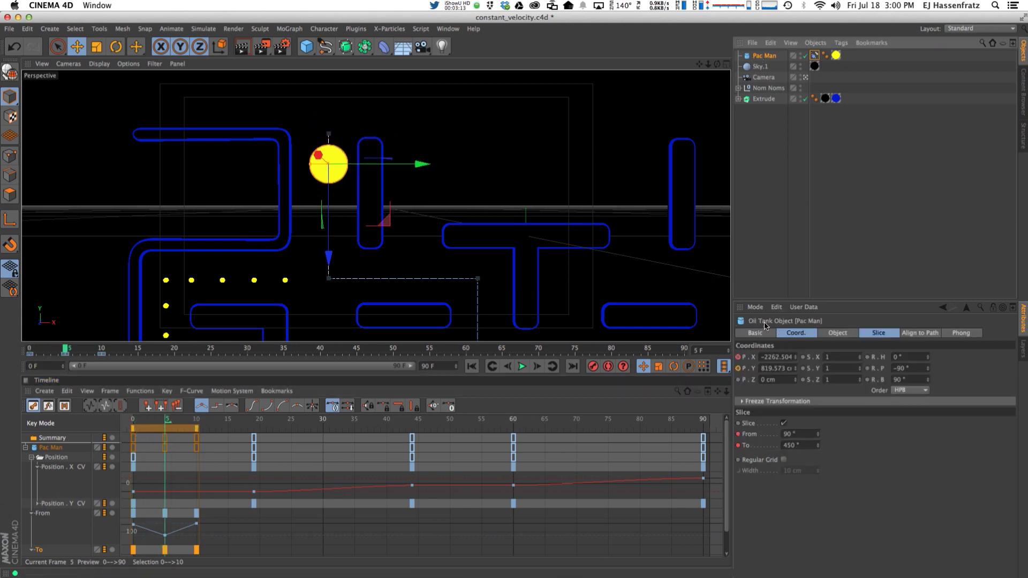
pyautogui.click(872, 334)
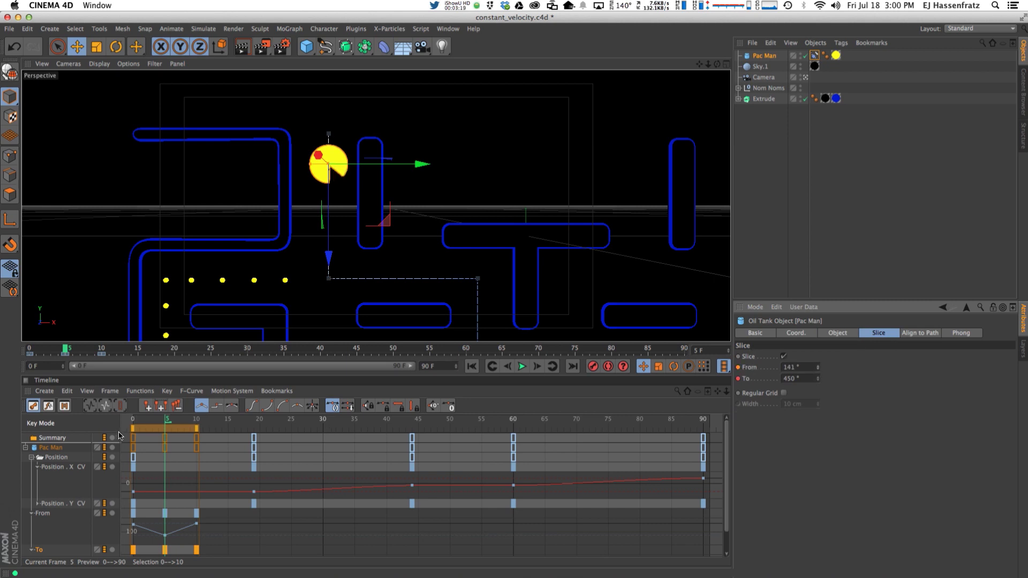
pyautogui.moveTo(178, 421); pyautogui.dragTo(549, 419)
pyautogui.keyDown('alt'); pyautogui.moveTo(416, 261); pyautogui.dragTo(386, 88, button='middle'); pyautogui.keyUp('alt')
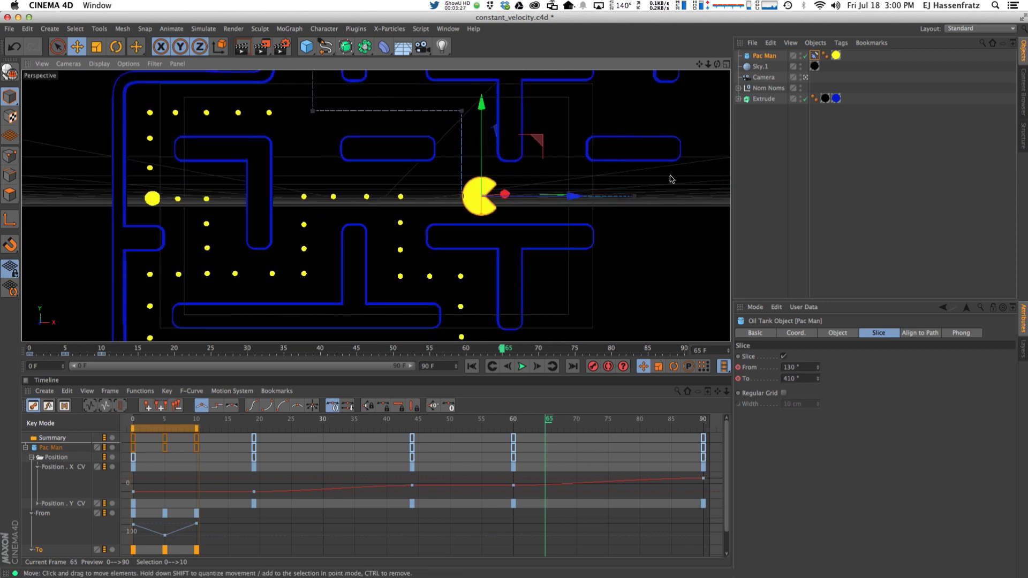
pyautogui.keyDown('alt'); pyautogui.moveTo(415, 161); pyautogui.dragTo(428, 200, button='middle'); pyautogui.keyUp('alt')
pyautogui.moveTo(225, 420); pyautogui.dragTo(301, 419)
pyautogui.keyDown('alt'); pyautogui.moveTo(321, 270); pyautogui.dragTo(341, 279, button='middle'); pyautogui.keyUp('alt')
# Step: Select the mouth From track to show its Track properties, with Before and After both Constant
pyautogui.click(50, 517)
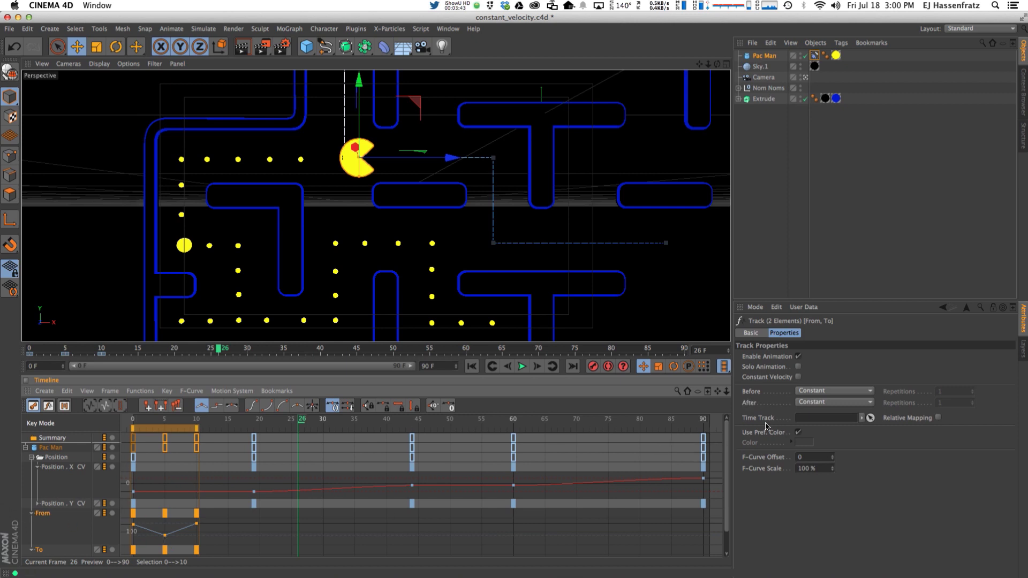
pyautogui.click(818, 403)
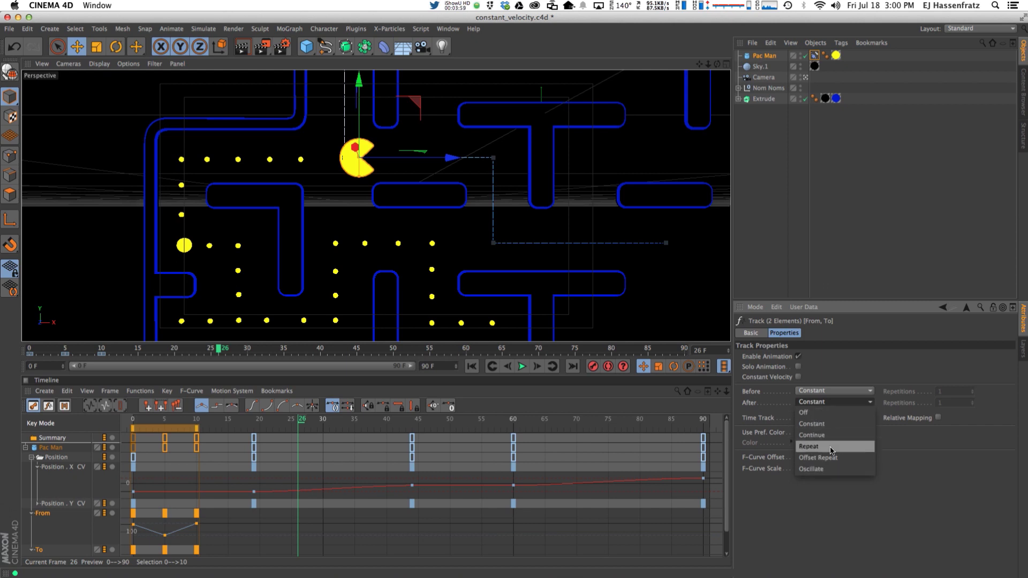
pyautogui.rightClick(43, 515)
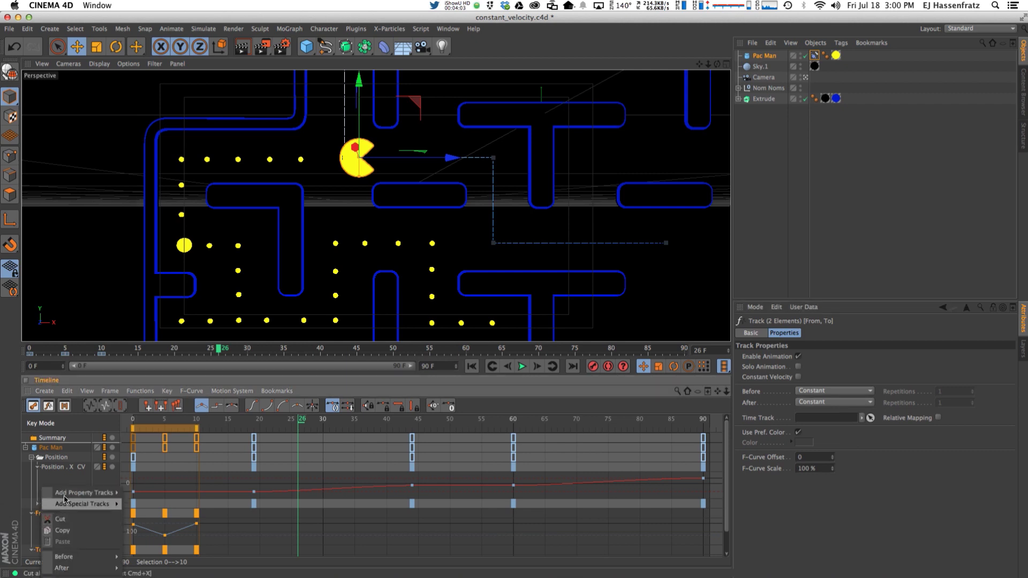
pyautogui.moveTo(74, 505)
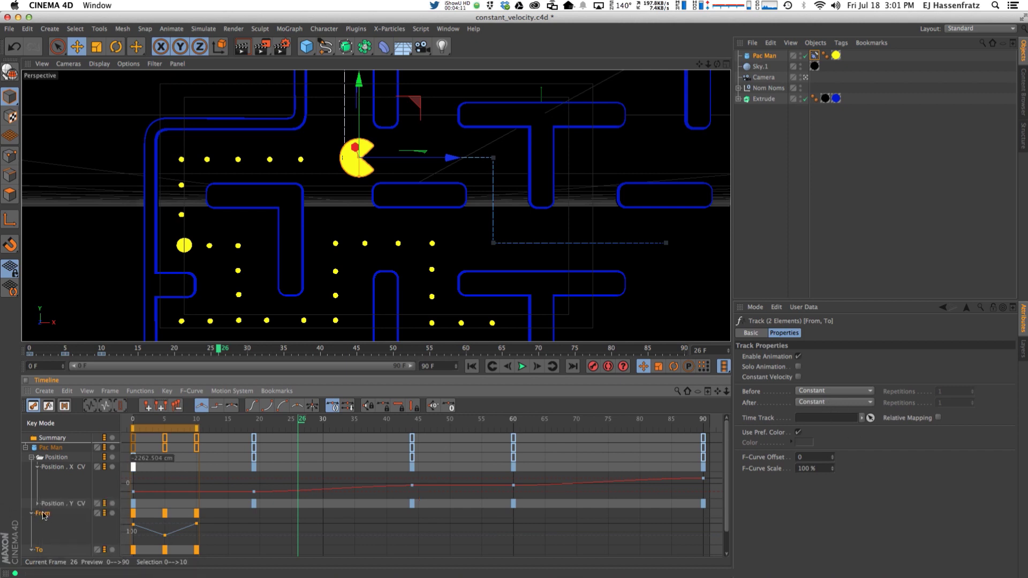
# Step: Set the From/To tracks' After mode to Repeat with 10 repetitions, then play from near the start
pyautogui.click(817, 403)
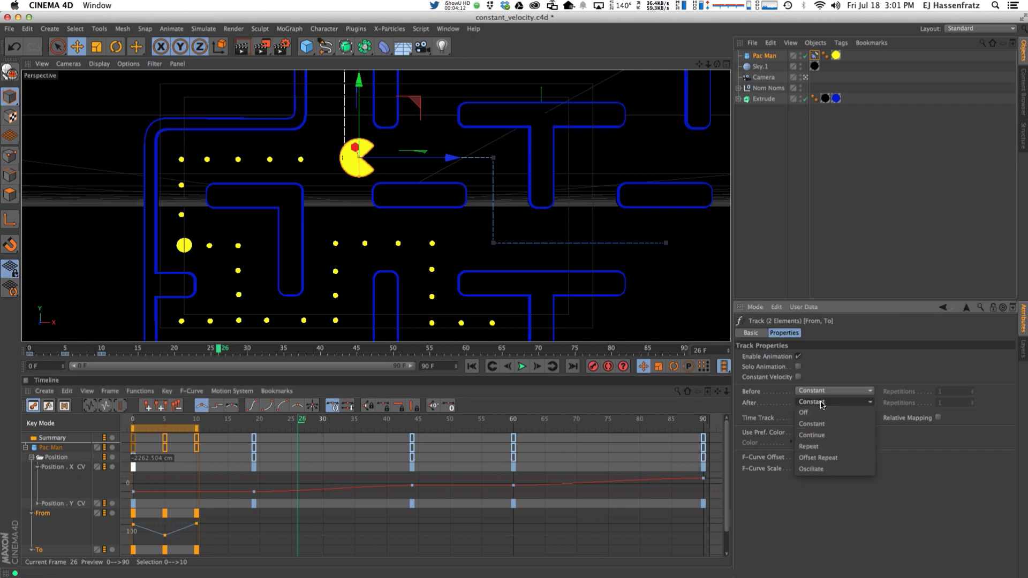
pyautogui.click(818, 447)
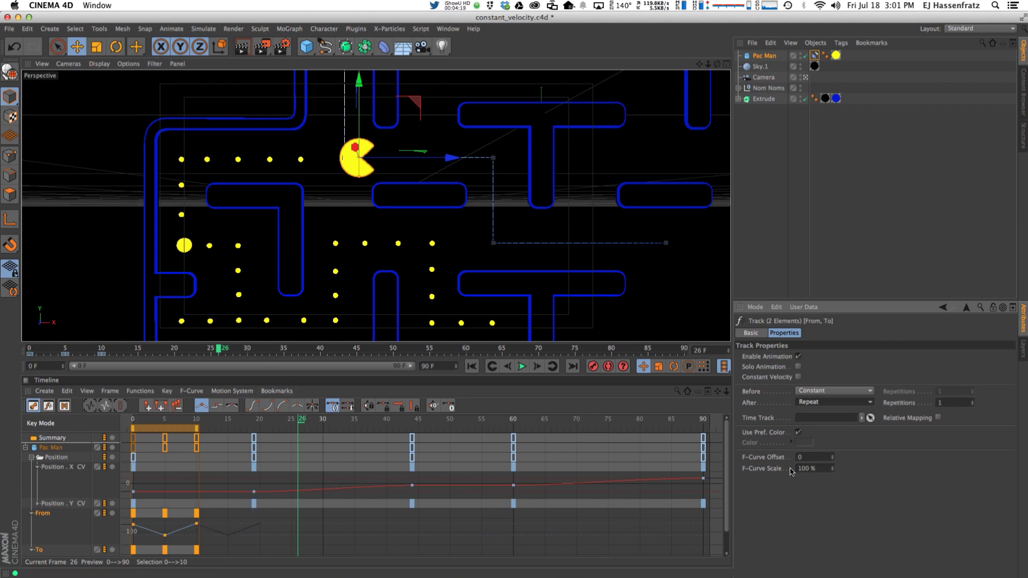
pyautogui.scroll(-2, 213, 509)
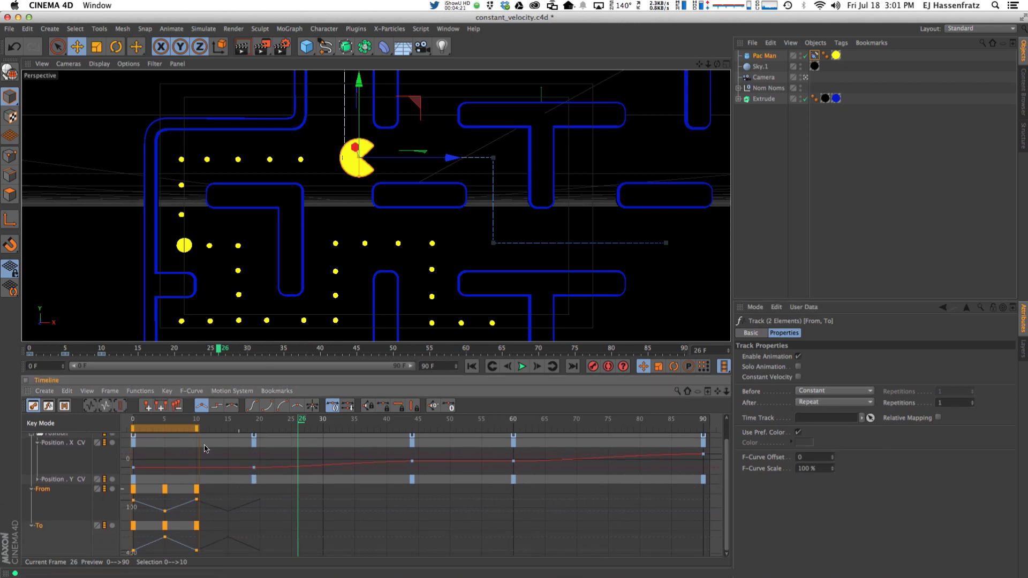
pyautogui.moveTo(143, 424); pyautogui.dragTo(284, 442)
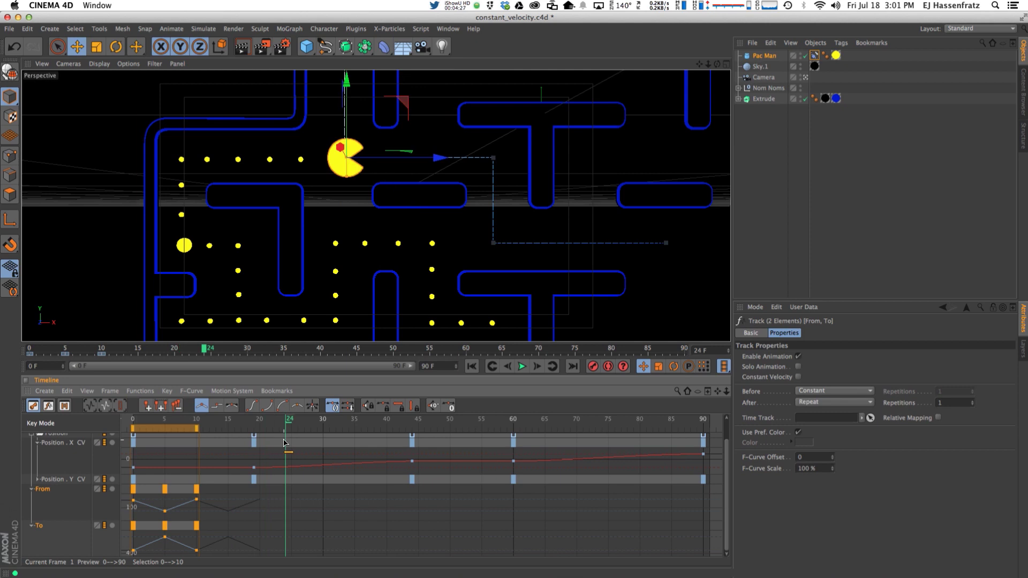
pyautogui.click(941, 402)
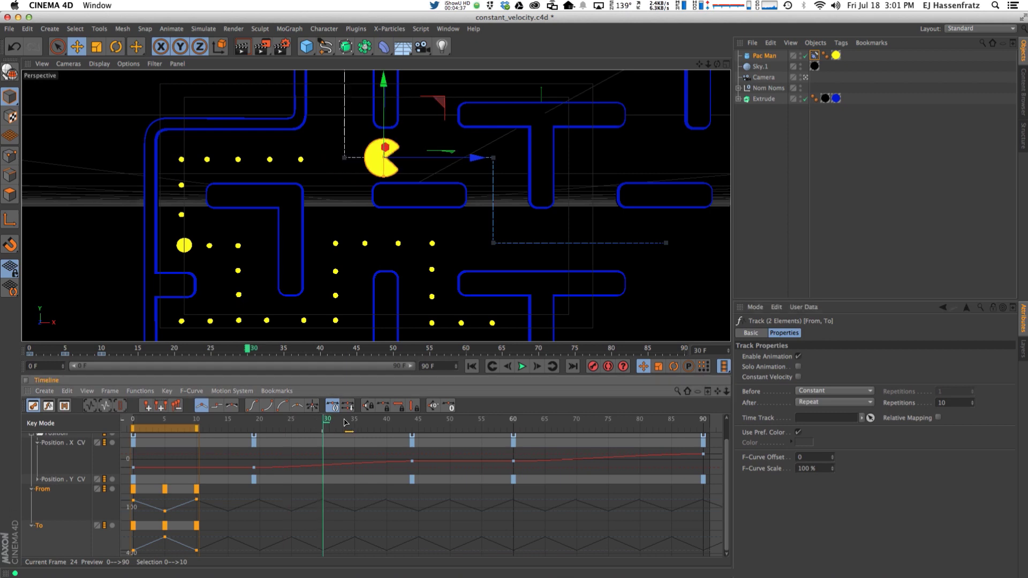
pyautogui.click(313, 428)
pyautogui.press('F8')
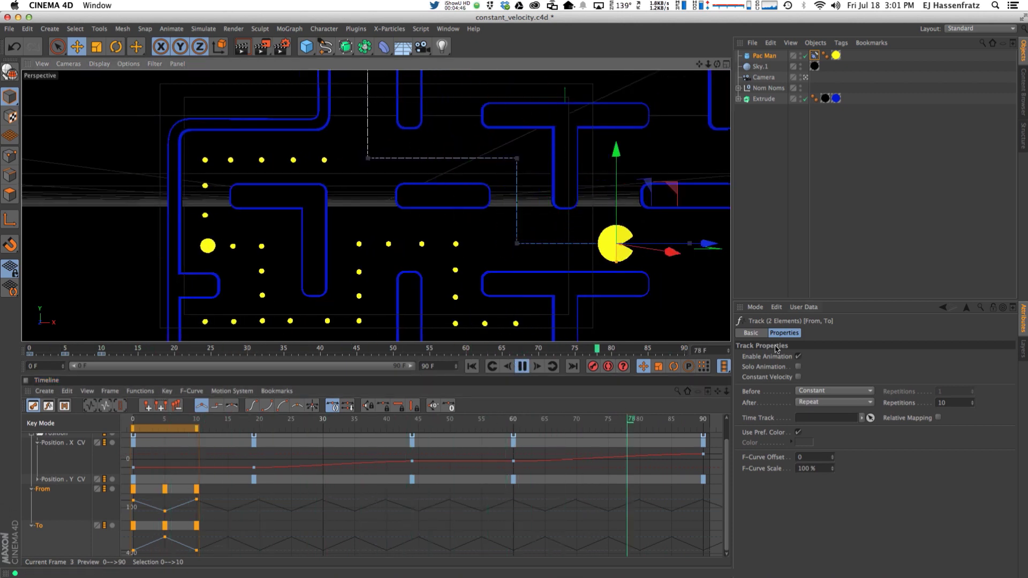
pyautogui.moveTo(241, 488); pyautogui.dragTo(350, 496, button='middle')
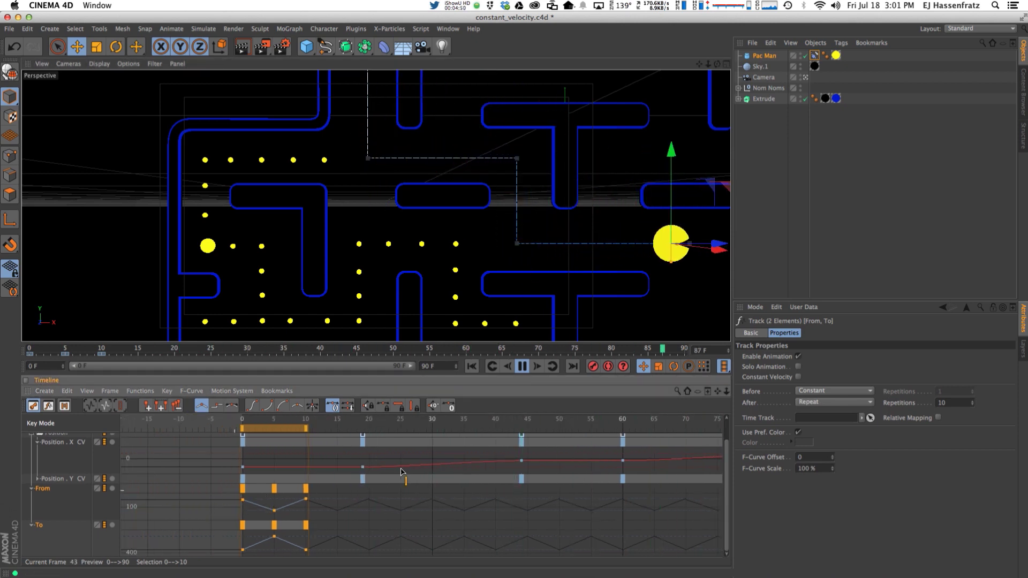
pyautogui.click(819, 391)
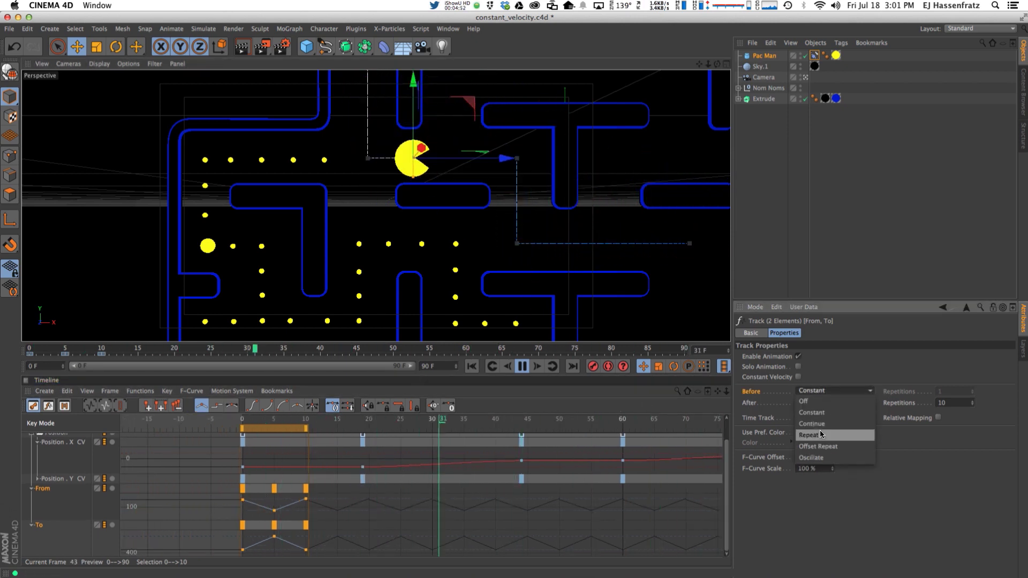
pyautogui.click(821, 434)
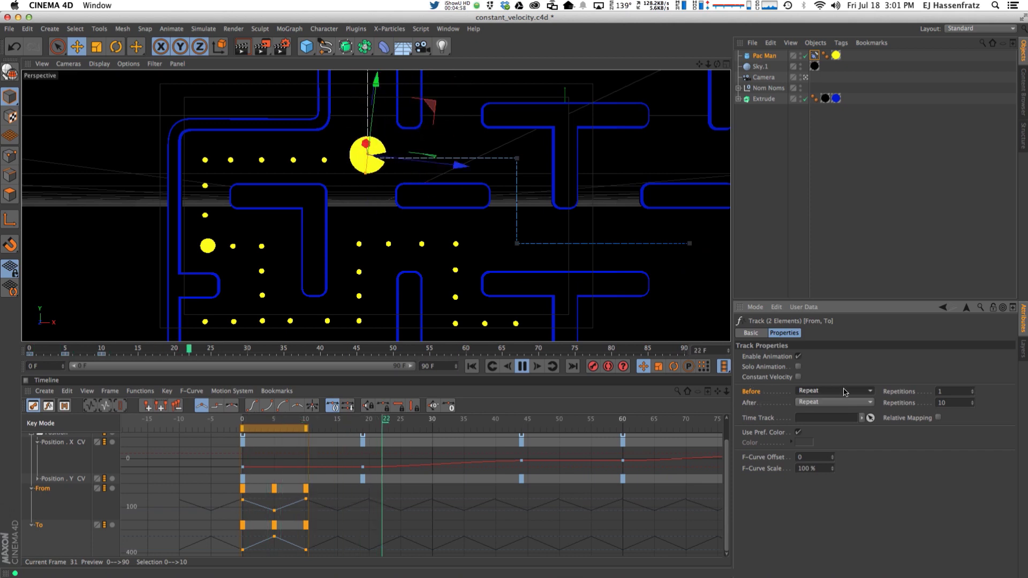
pyautogui.moveTo(288, 430)
pyautogui.mouseDown()
pyautogui.moveTo(469, 438)
pyautogui.moveTo(276, 446)
pyautogui.mouseUp()
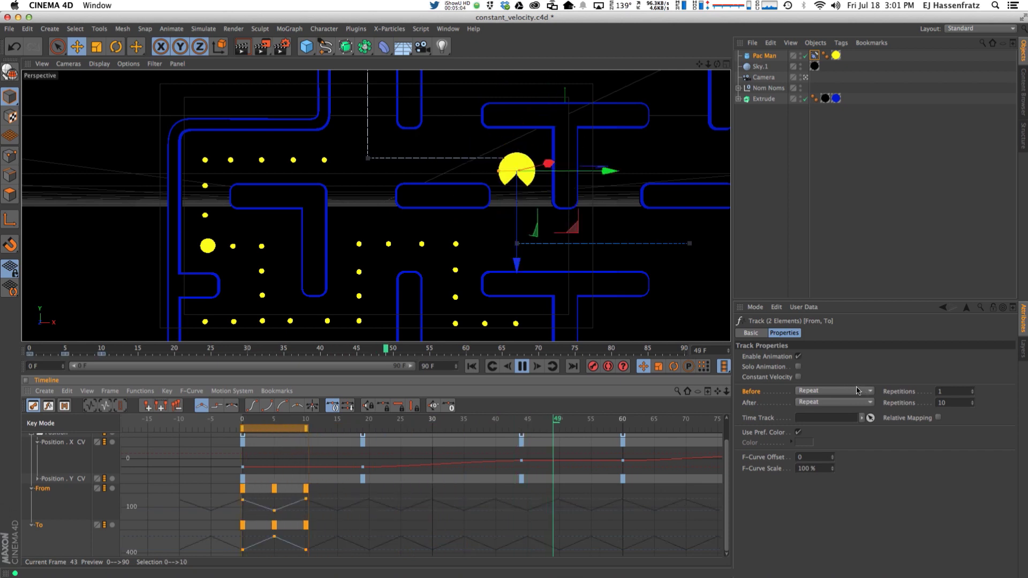
pyautogui.click(806, 390)
pyautogui.click(819, 416)
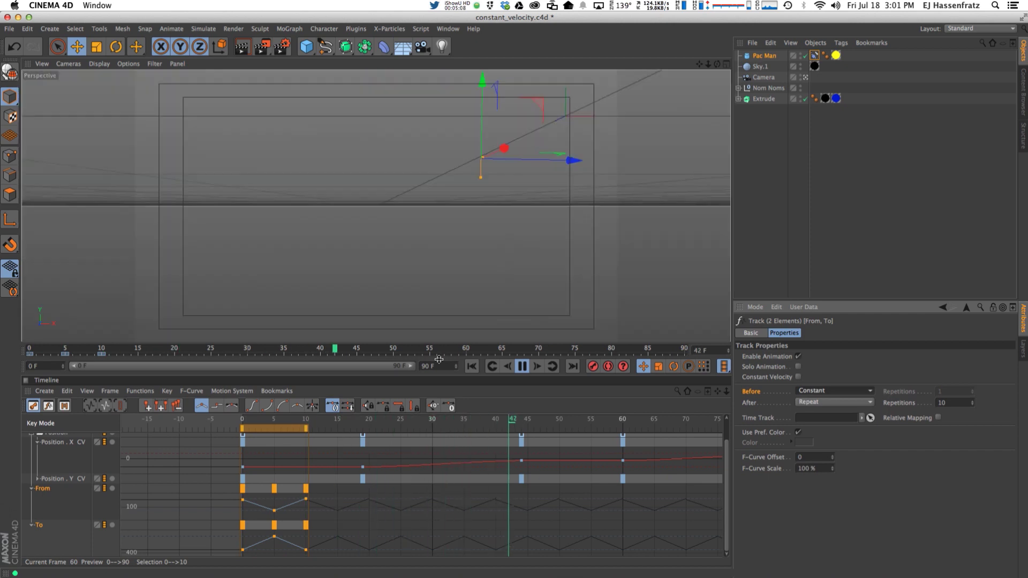
# Step: Lower the viewport/Timeline divider to give the viewport more room while playback runs
pyautogui.moveTo(433, 342); pyautogui.dragTo(433, 376)
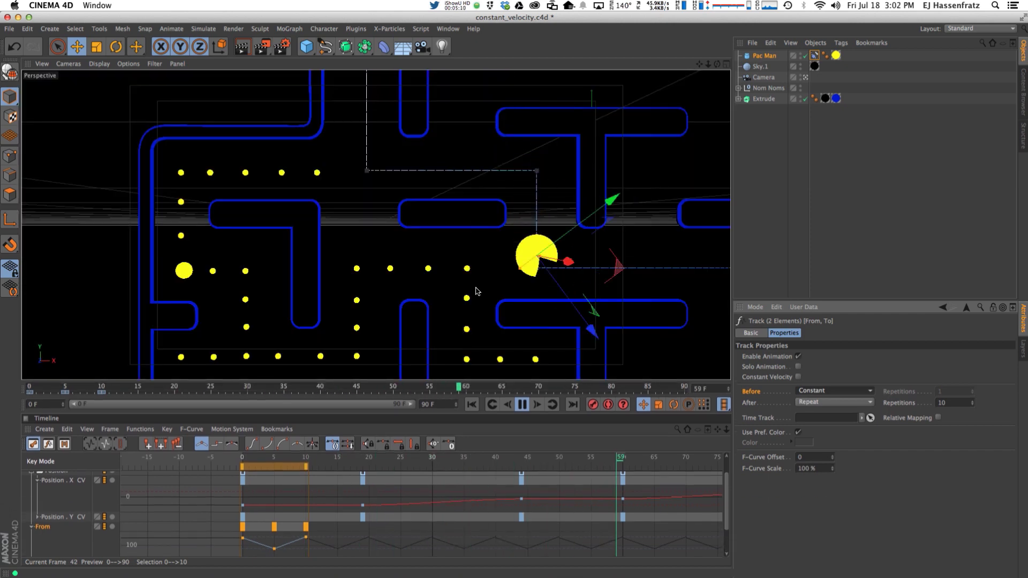